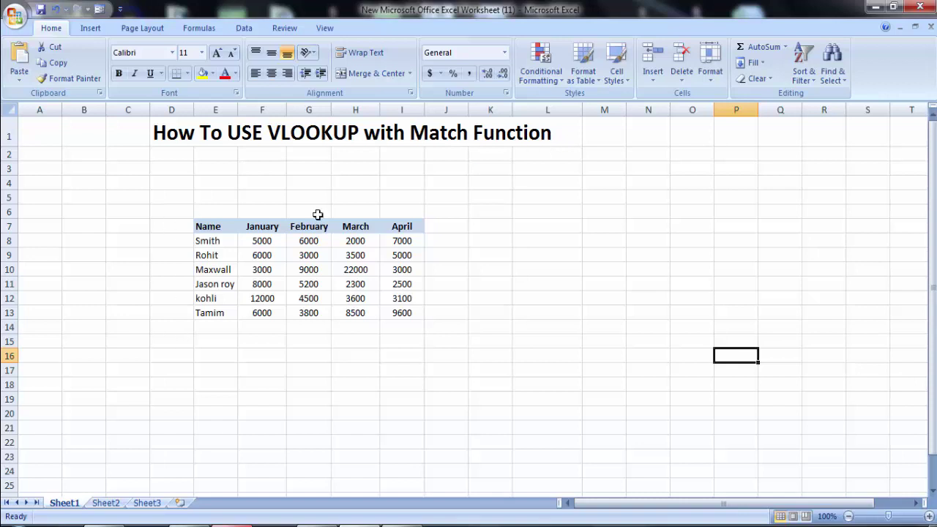
Enter the label 'Name' in K16 and the month 'January' in L16
click(481, 359)
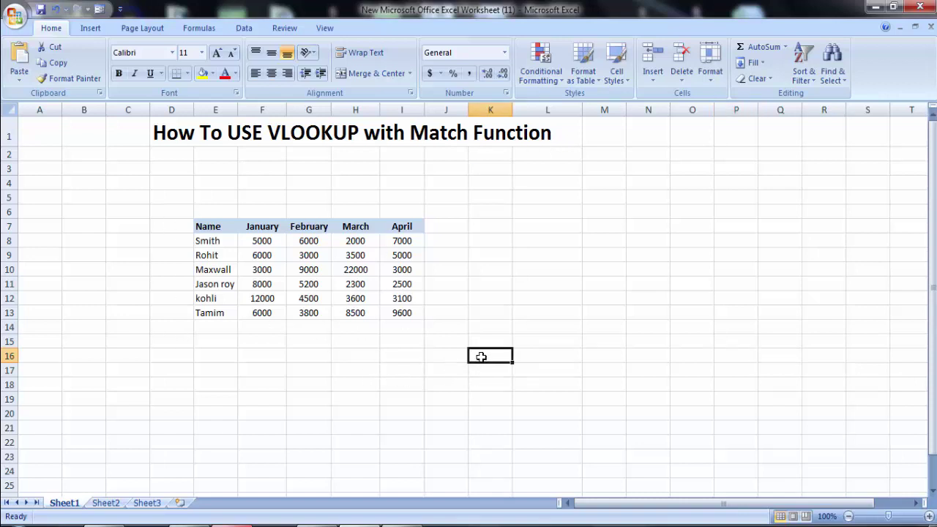
text(Name)
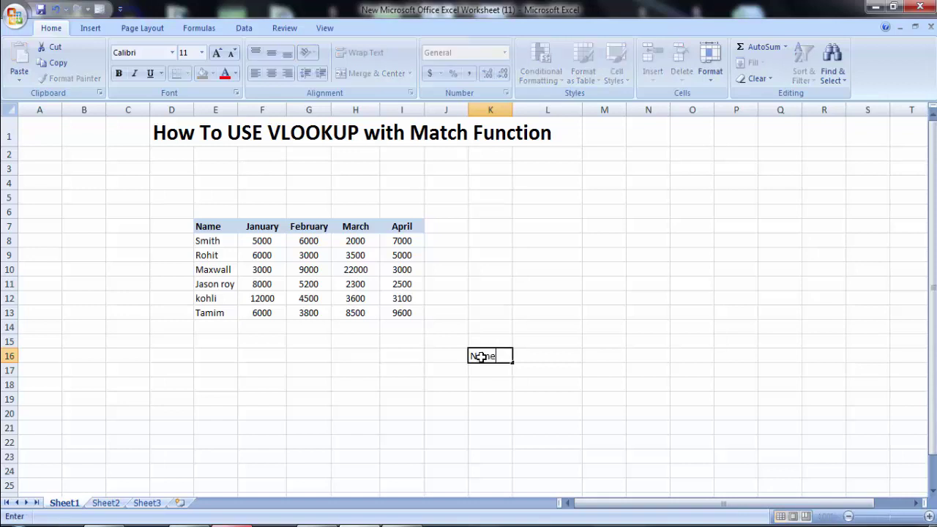
click(538, 356)
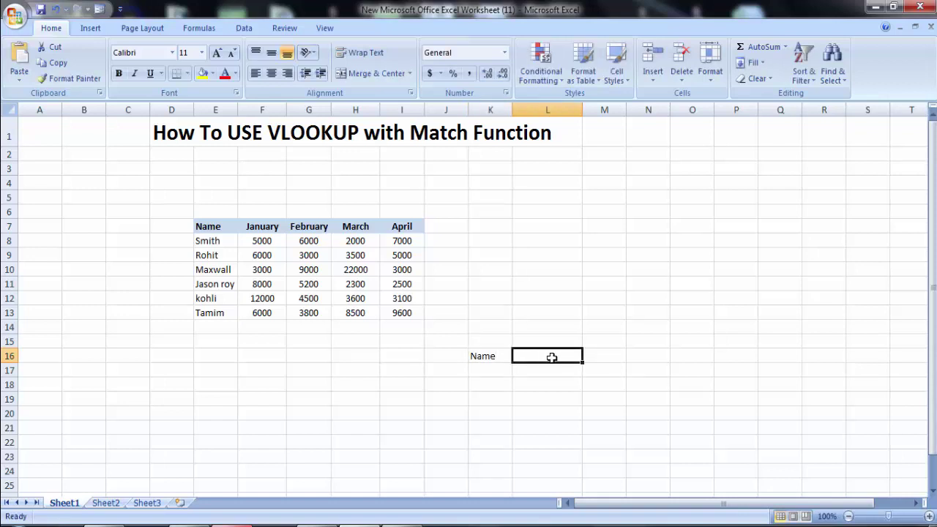
text(January)
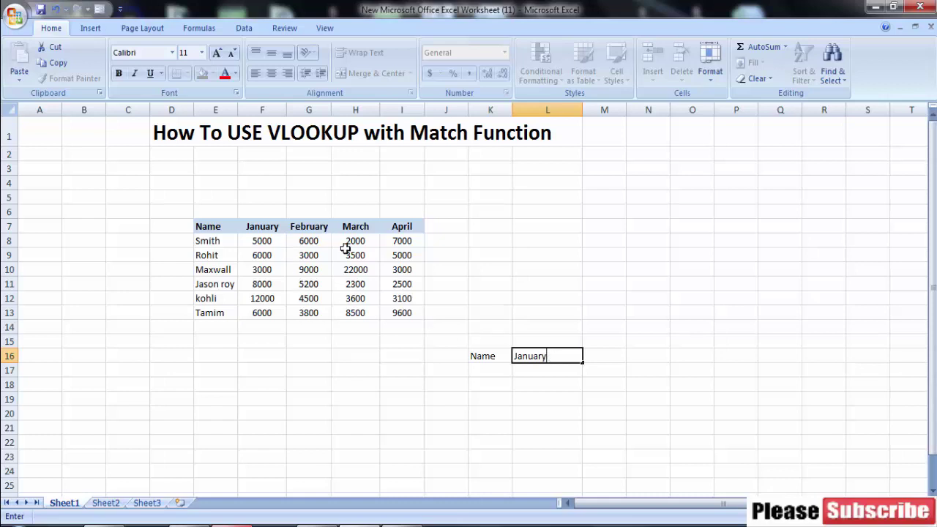
click(491, 371)
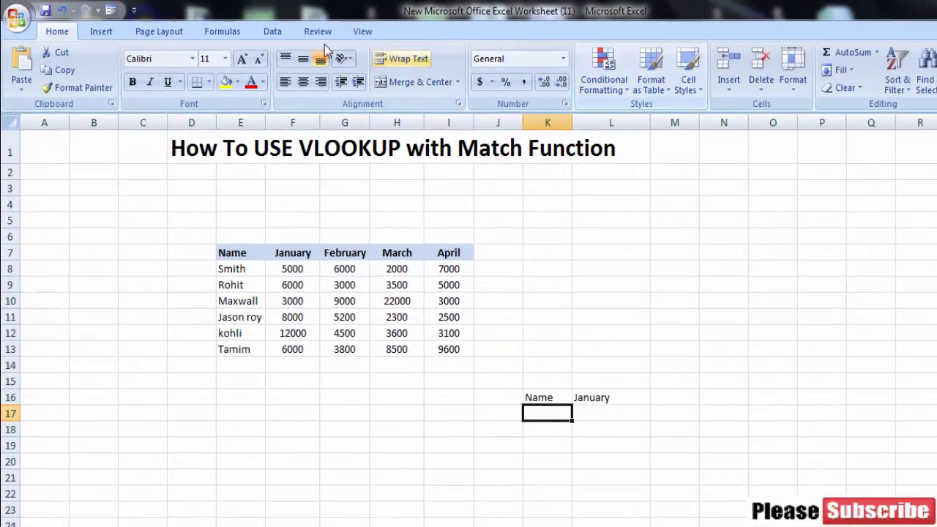
Add List data validation to K17 with source $E$8:$E$13 to create a names dropdown
click(275, 33)
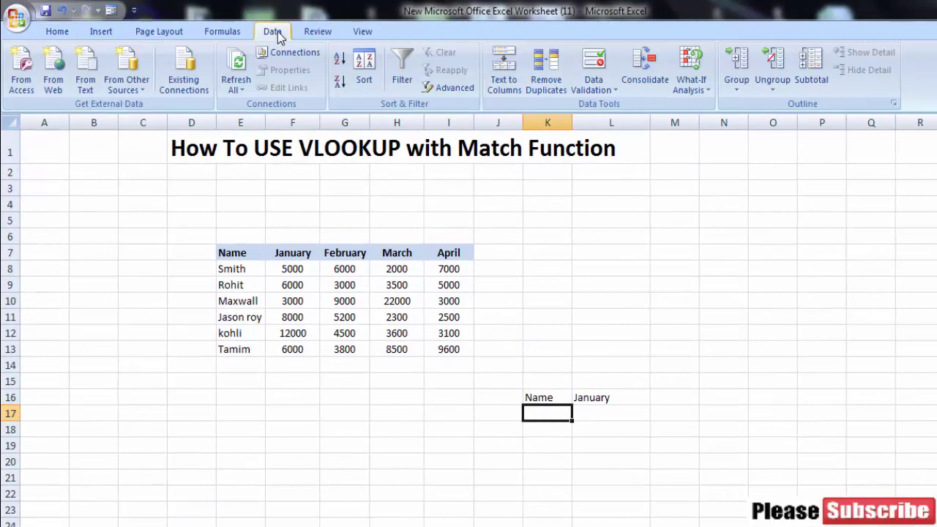
click(597, 86)
click(622, 110)
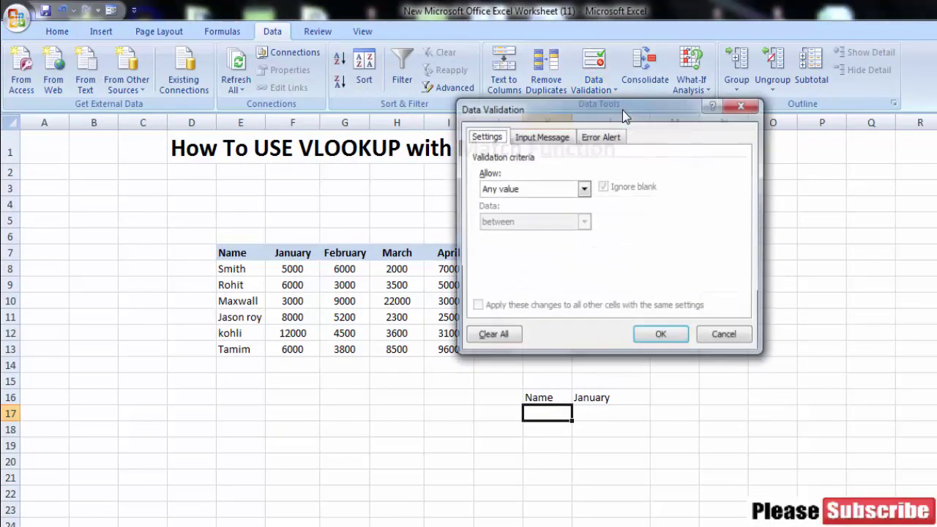
click(583, 189)
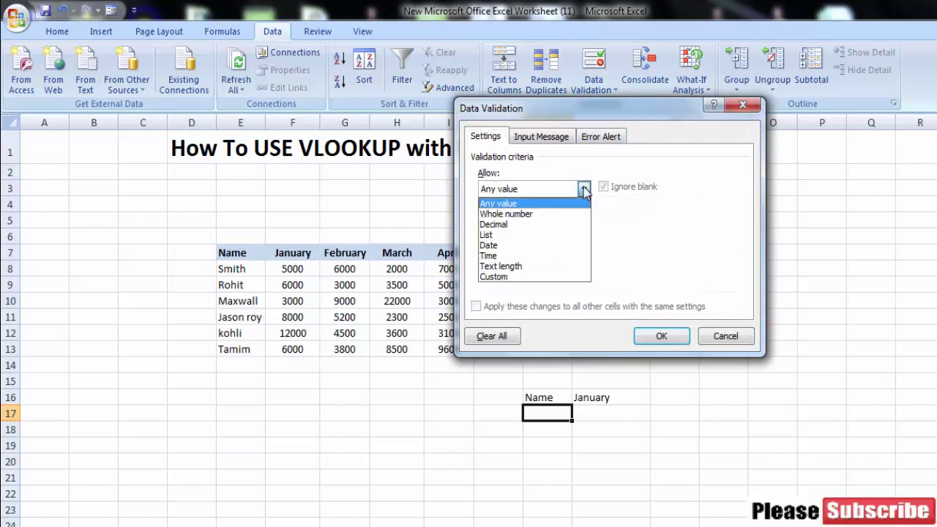
click(494, 238)
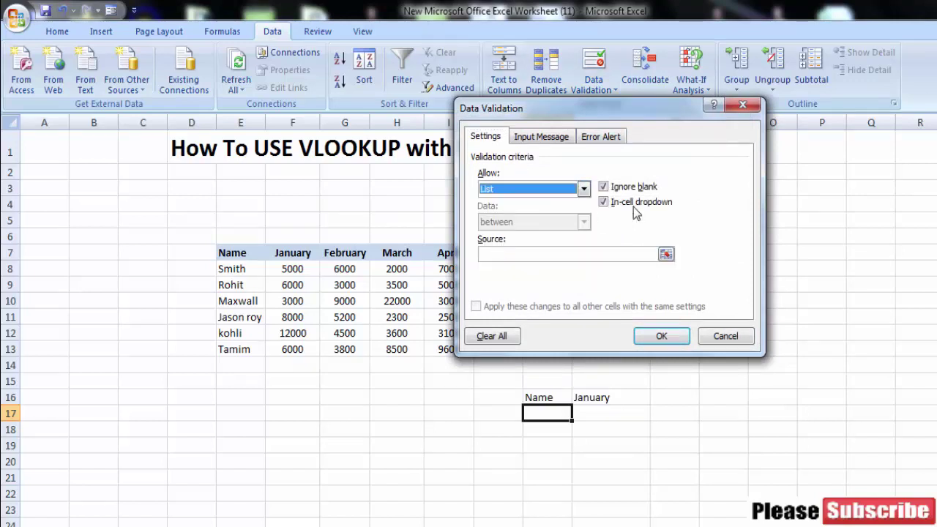
click(666, 254)
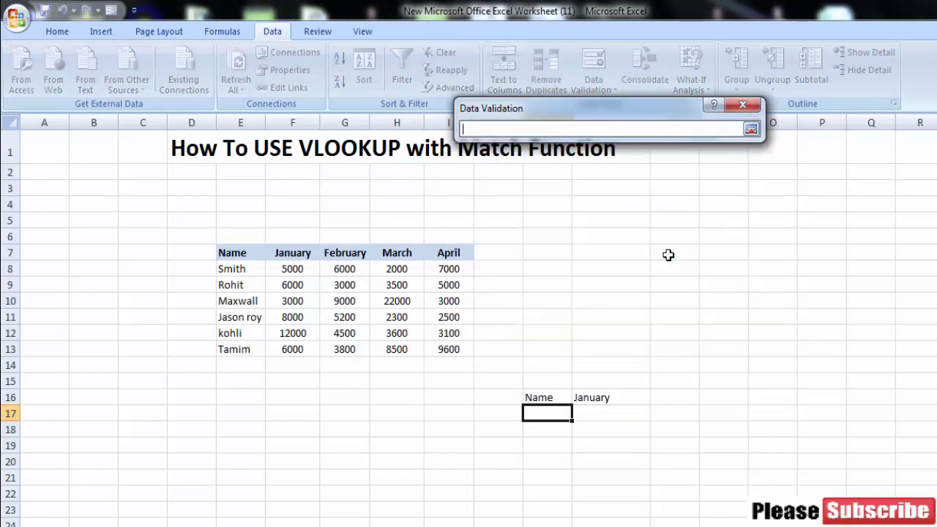
drag(224, 268, 247, 353)
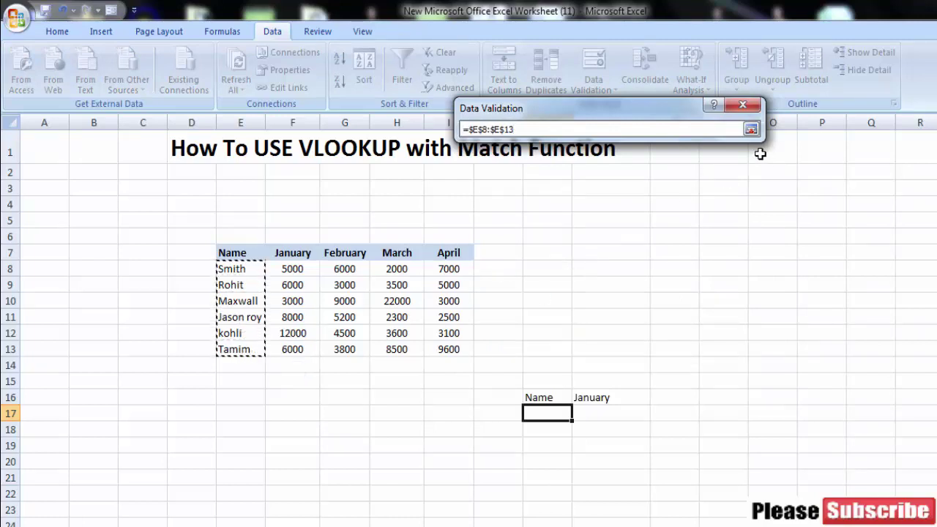
click(752, 130)
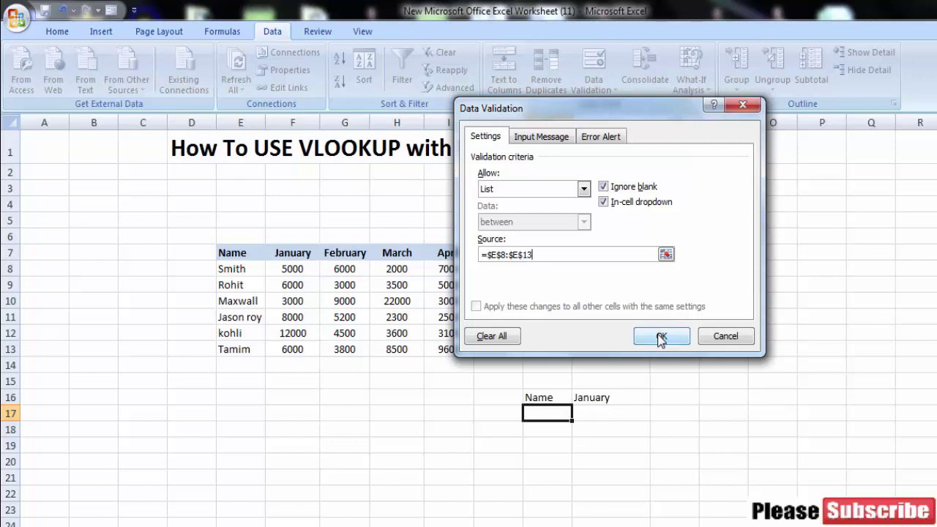
click(661, 337)
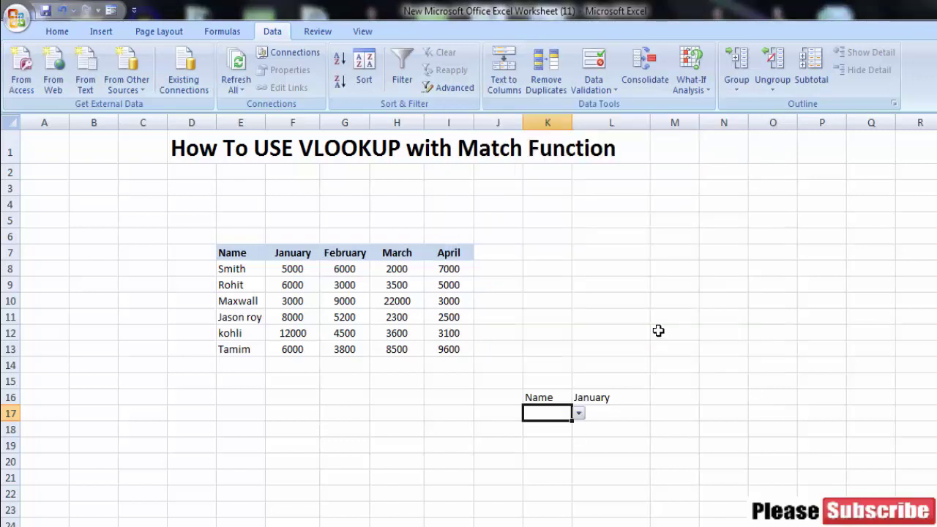
Pick Smith, Maxwall and Jason roy in turn from the K17 dropdown
click(578, 413)
click(557, 428)
click(648, 454)
click(555, 415)
click(579, 413)
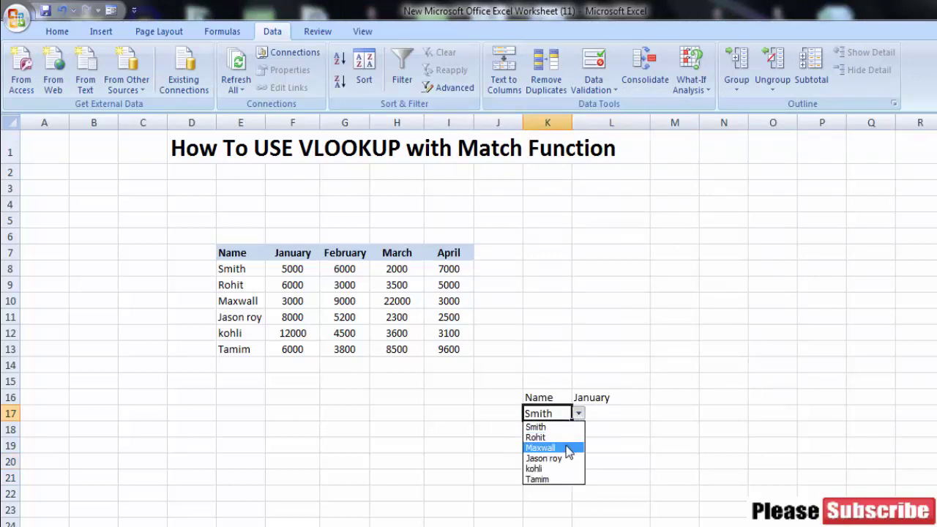
click(568, 448)
click(579, 413)
click(570, 457)
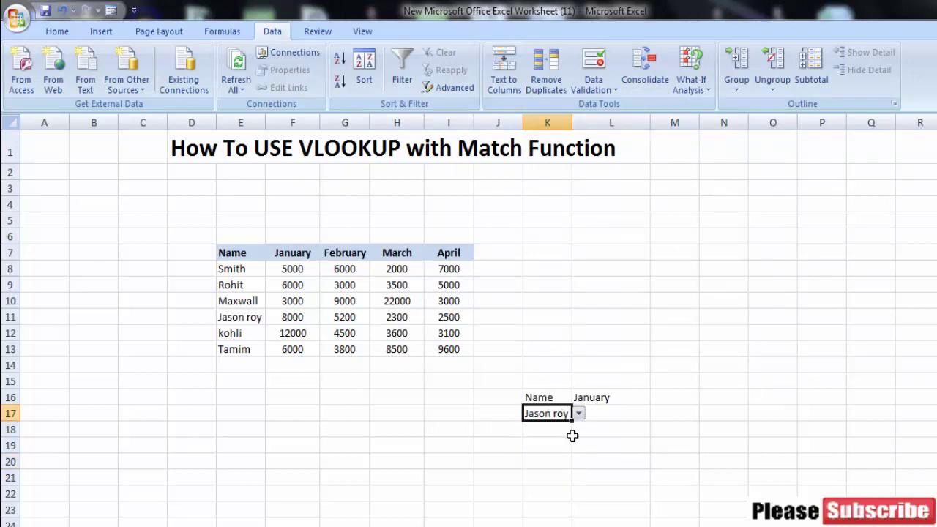
Pick kohli and Tamim, then set K17 back to Smith and select L17
click(578, 413)
click(564, 472)
click(578, 413)
click(570, 481)
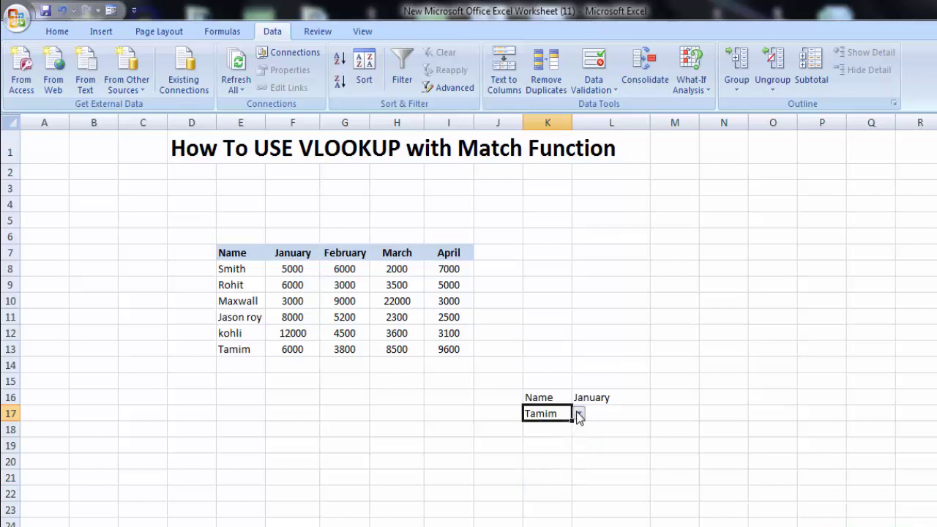
click(578, 413)
click(564, 425)
click(677, 445)
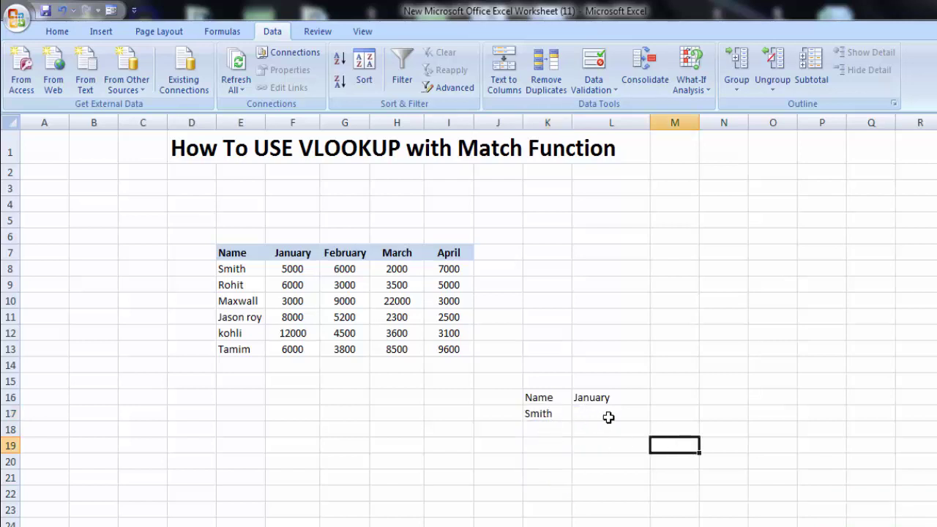
click(601, 415)
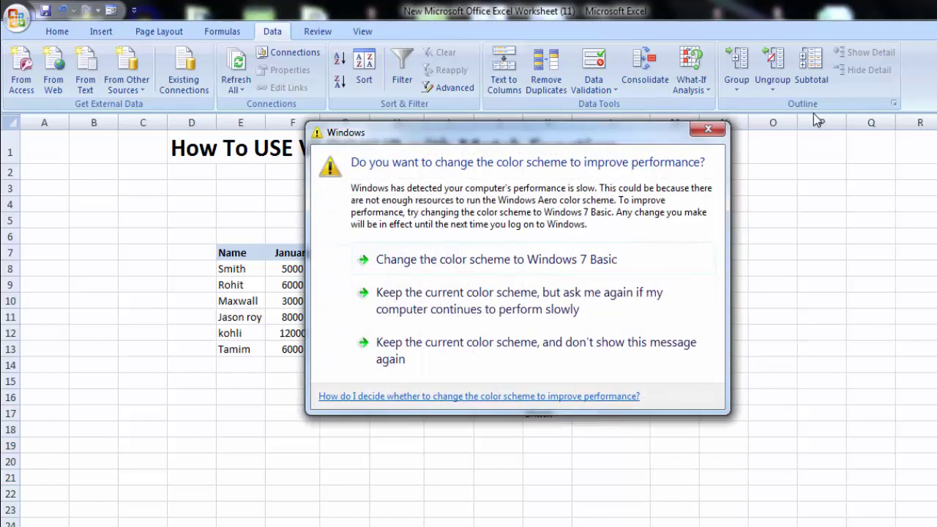
click(708, 129)
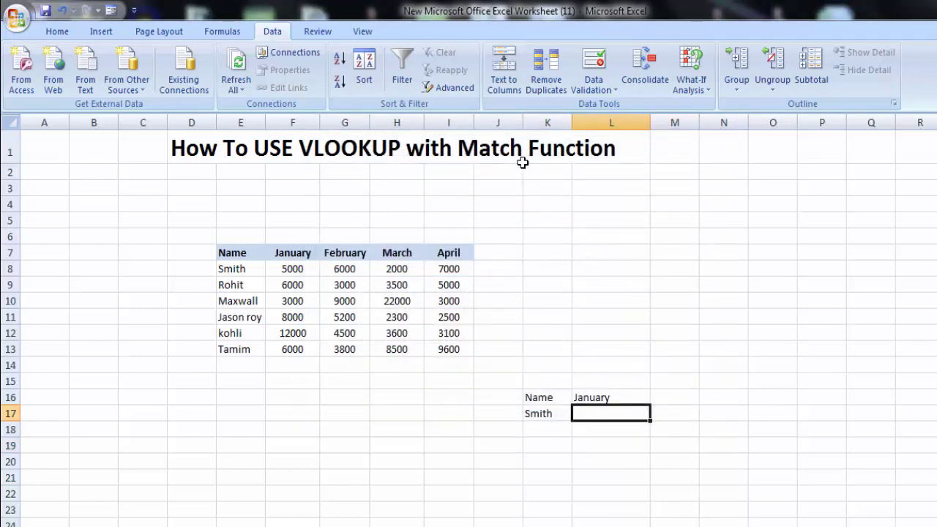
Add the heading 'Simple Vlookup' in K14
click(543, 367)
text(Simple Vlookup)
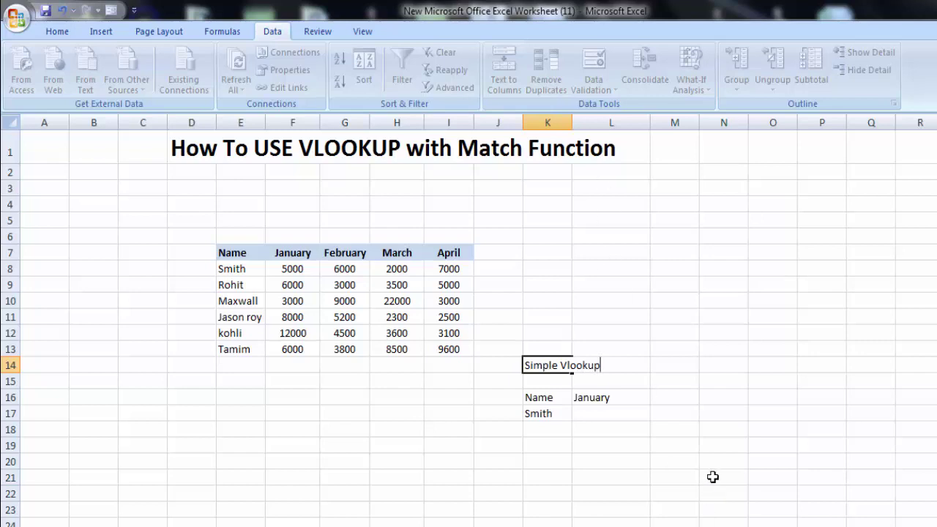
click(595, 420)
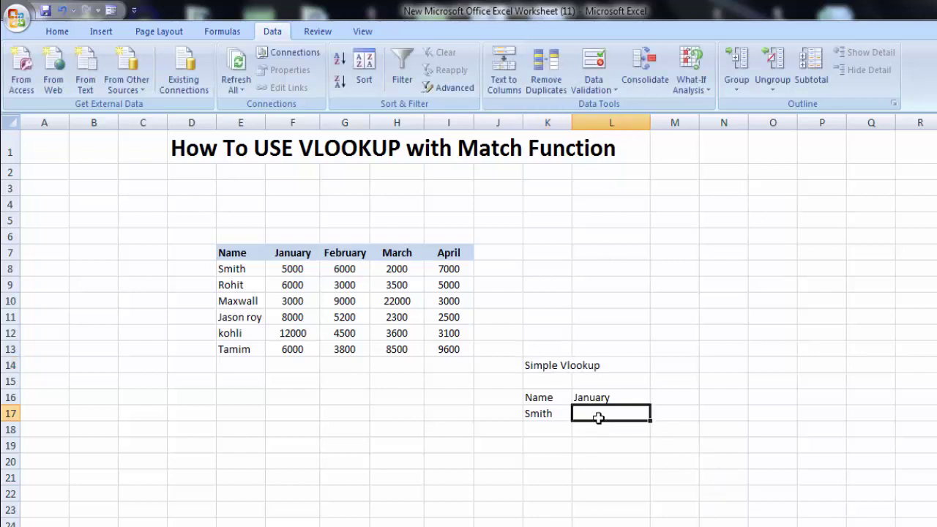
Enter =VLOOKUP(K17,E7:I13,2,0) in L17, returning 5000 for Smith
double_click(602, 414)
text(=)
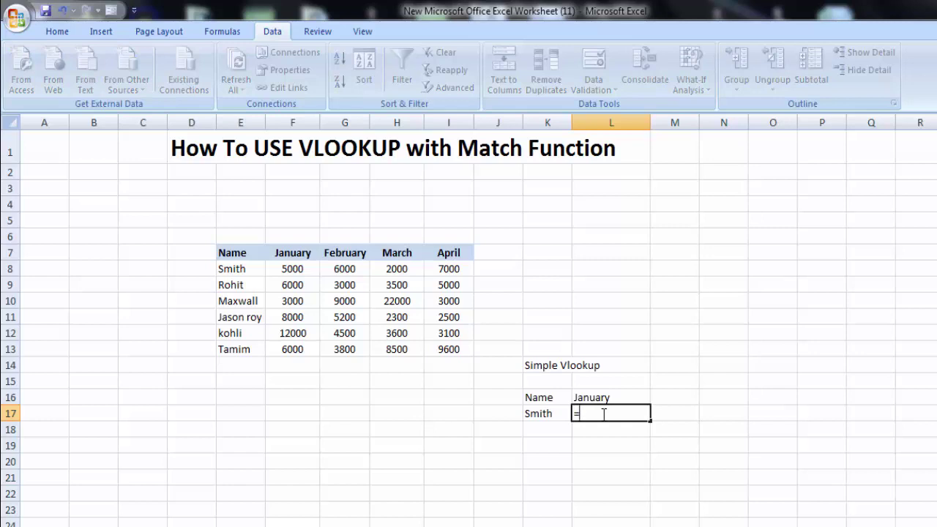
text(Vlookup)
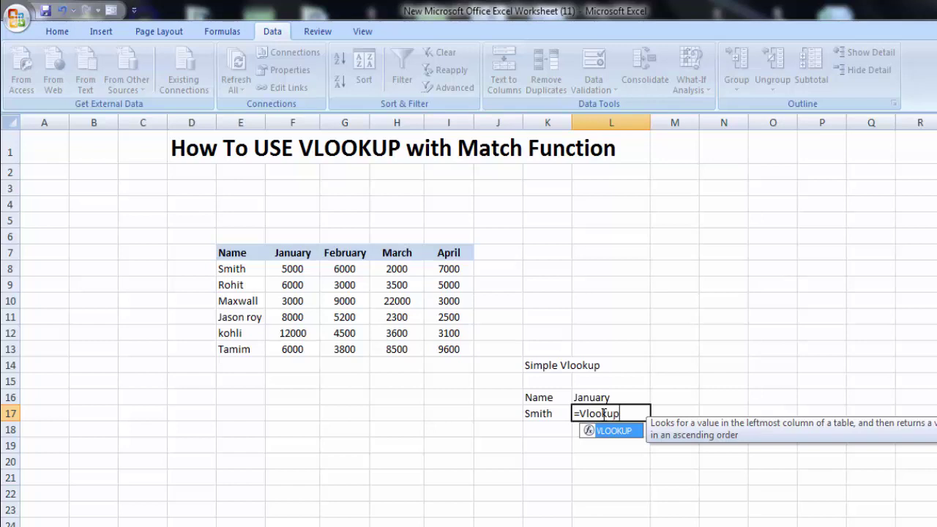
text(()
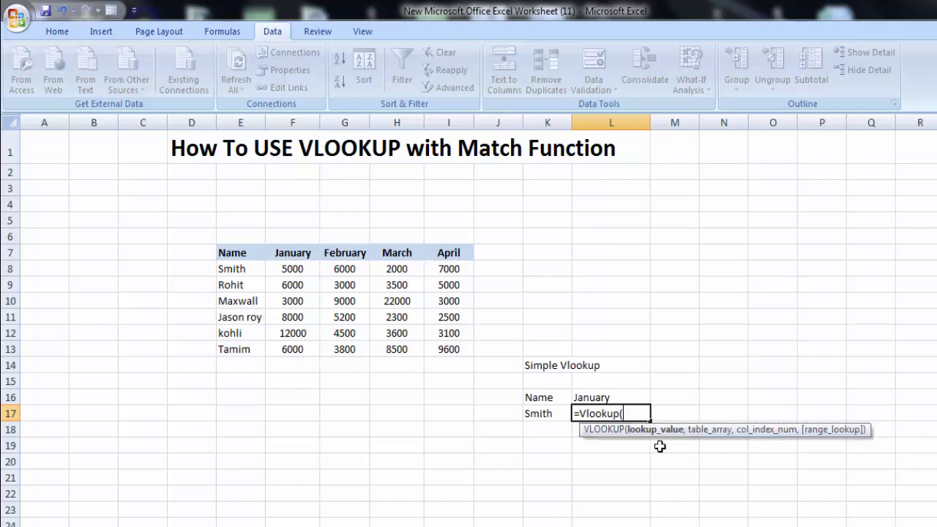
click(539, 414)
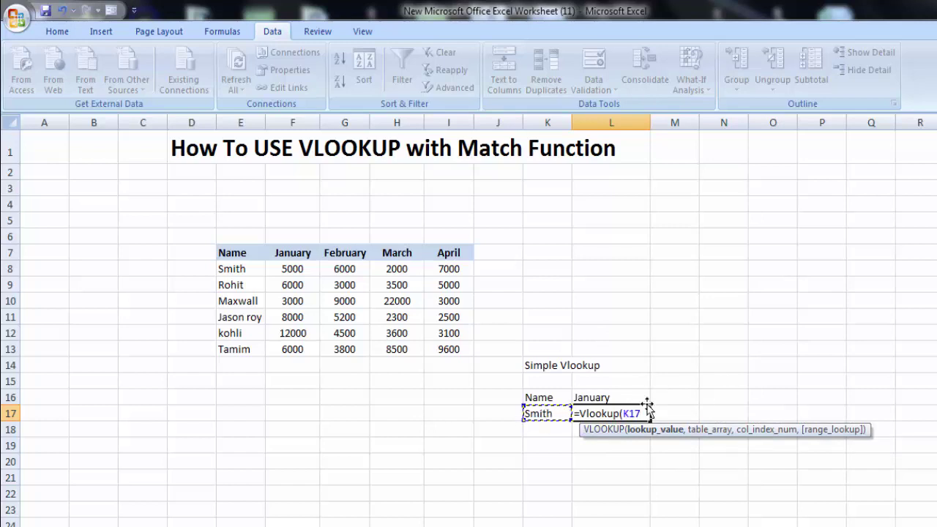
text(,)
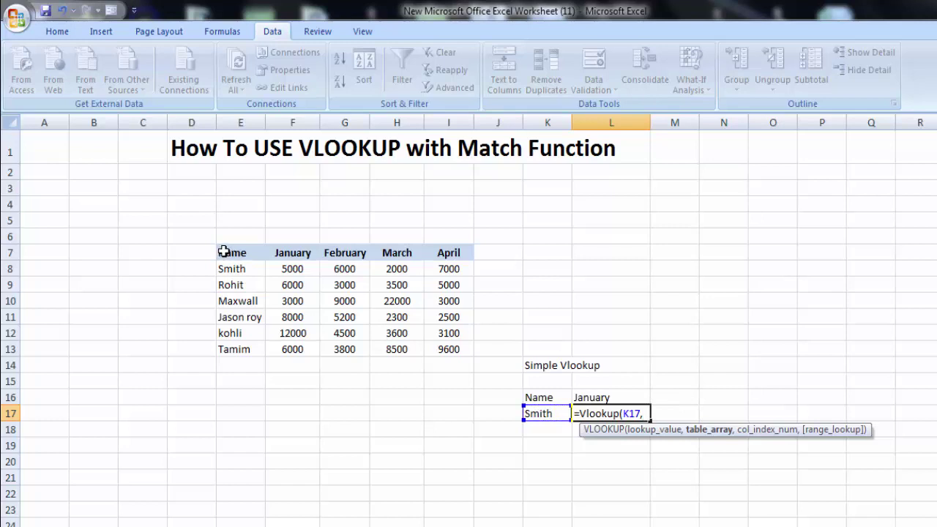
drag(223, 252, 469, 354)
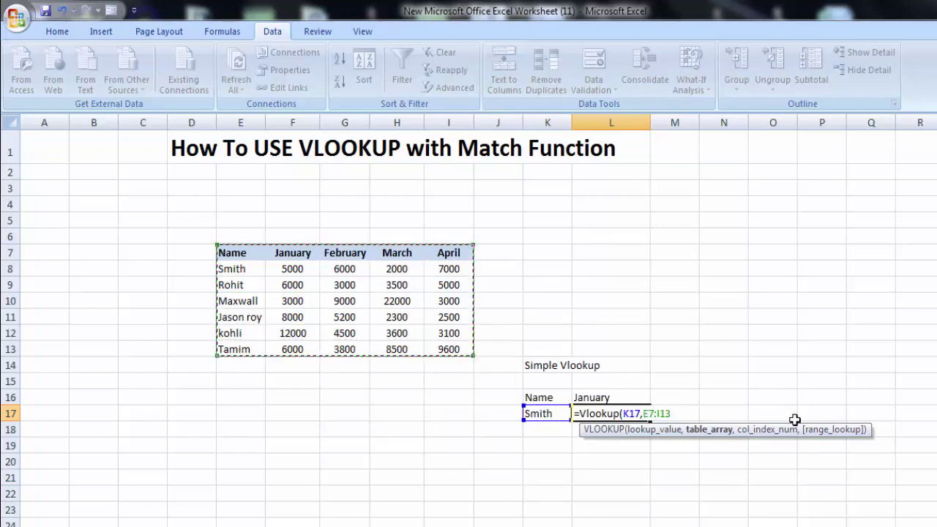
text(,2)
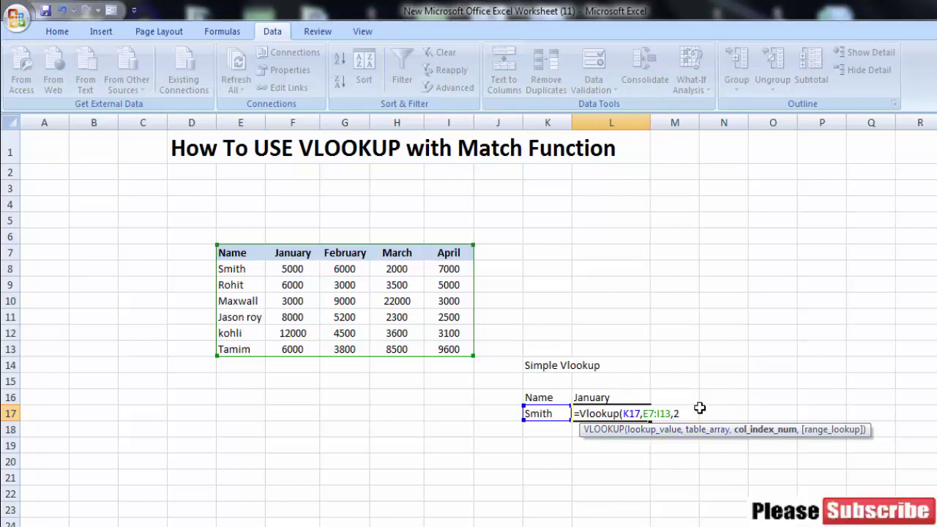
text(,)
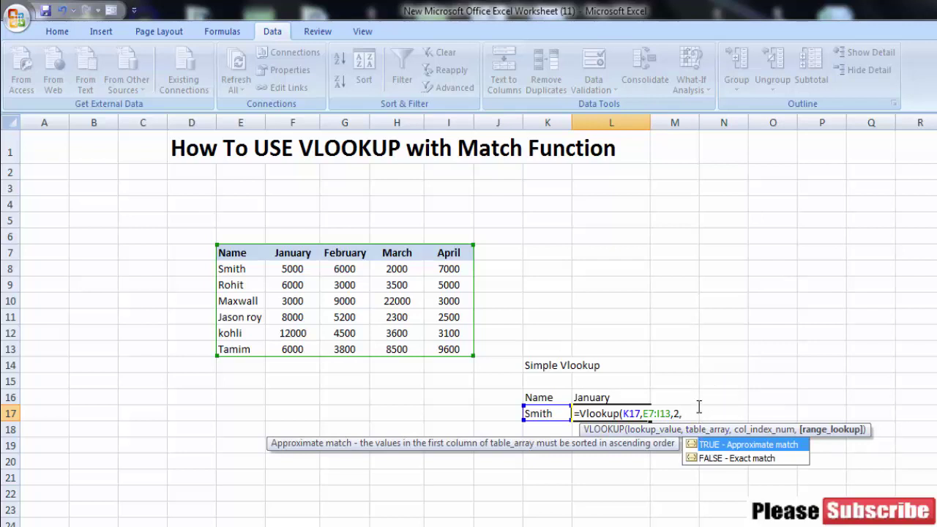
text(0))
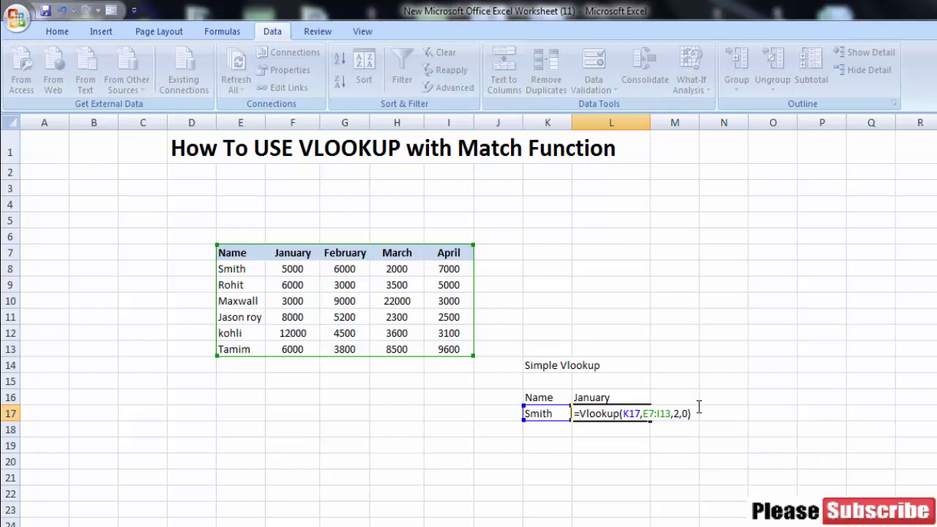
key(Return)
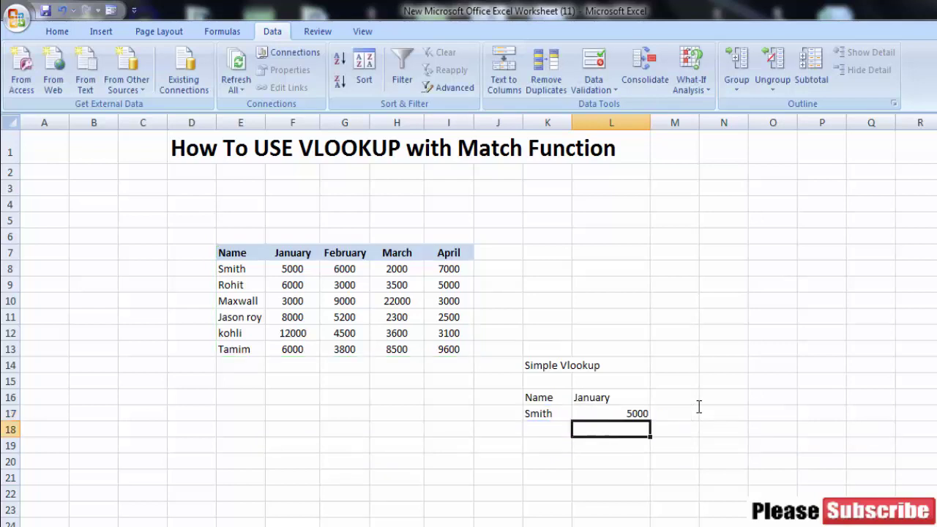
Try Rohit, kohli, then Maxwall in K17, checking L17 shows 3000 for Maxwall
click(620, 414)
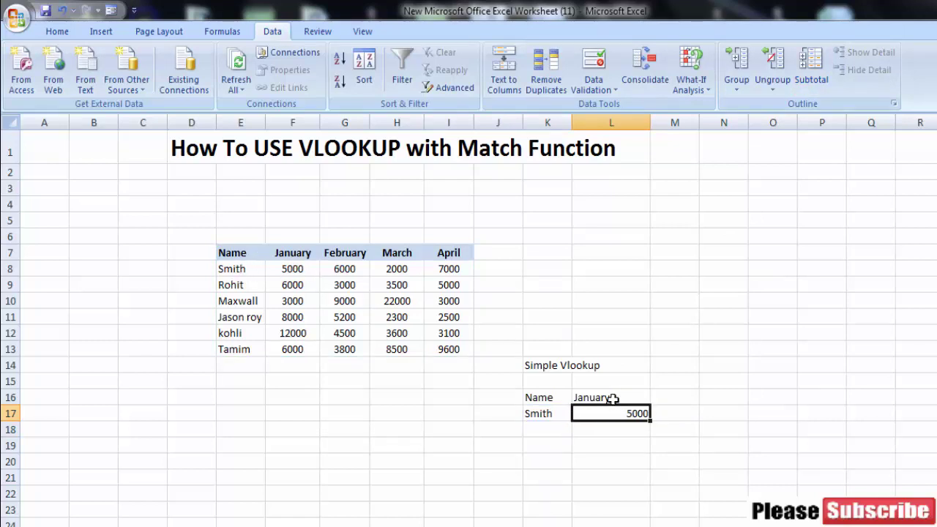
click(551, 415)
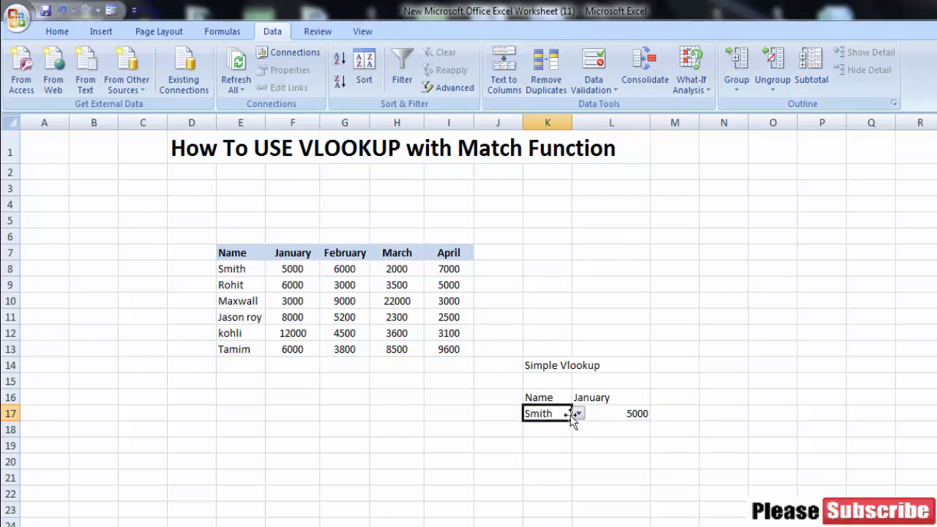
click(578, 414)
click(561, 436)
click(637, 416)
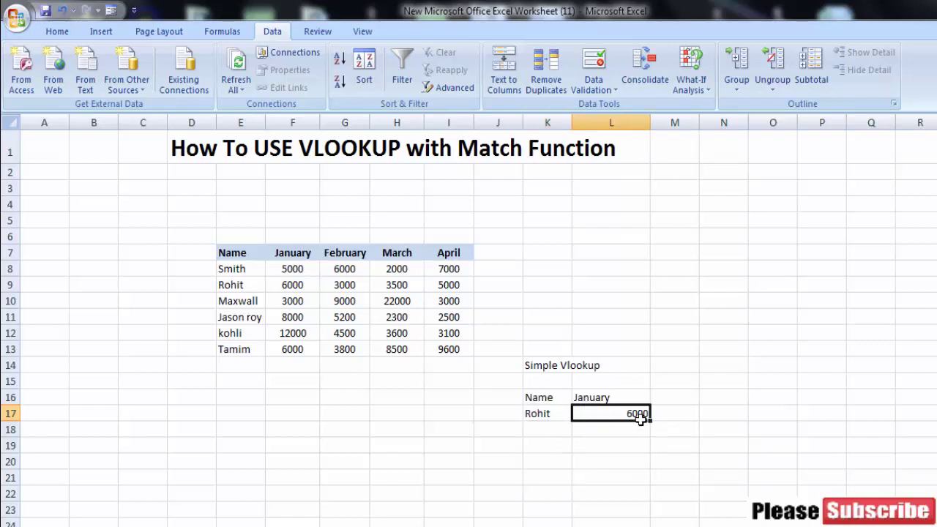
click(545, 415)
click(578, 414)
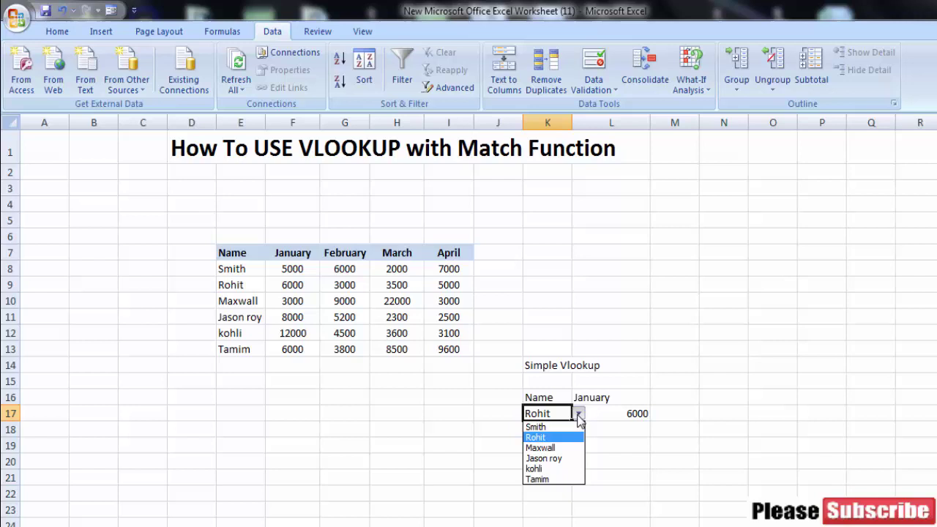
click(555, 469)
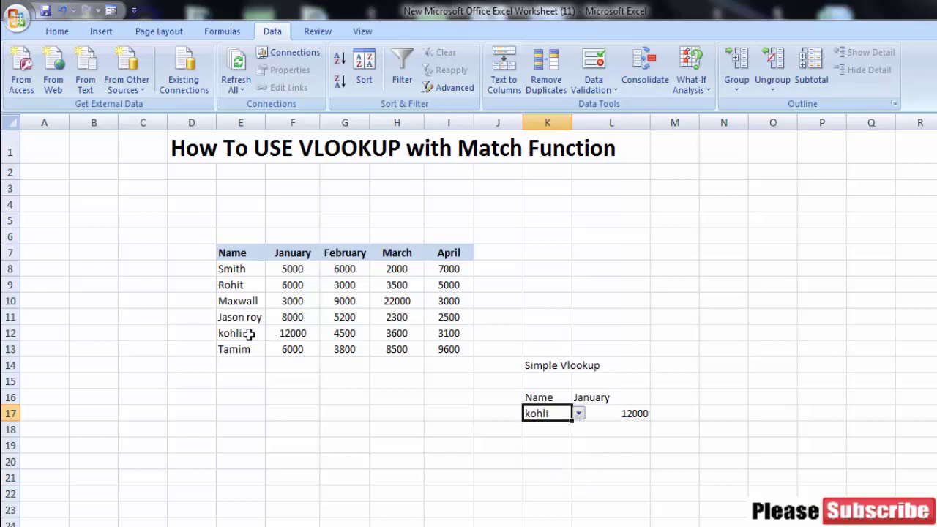
click(578, 414)
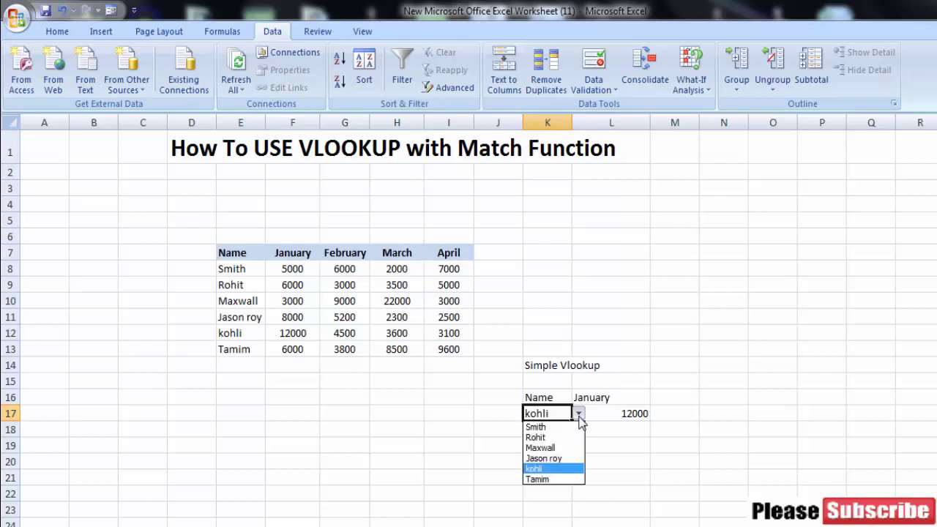
click(548, 446)
Clear January from L16 to enter a new month
click(647, 463)
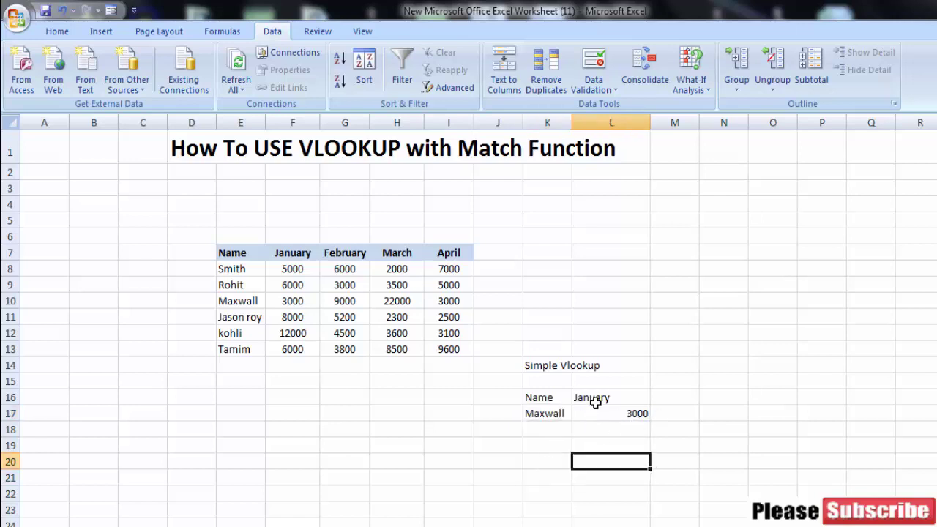
click(604, 397)
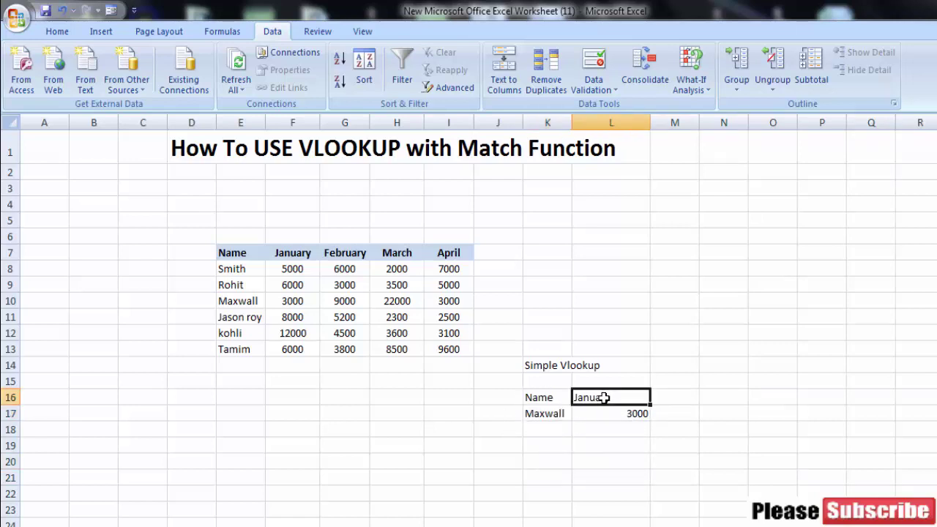
key(BackSpace)
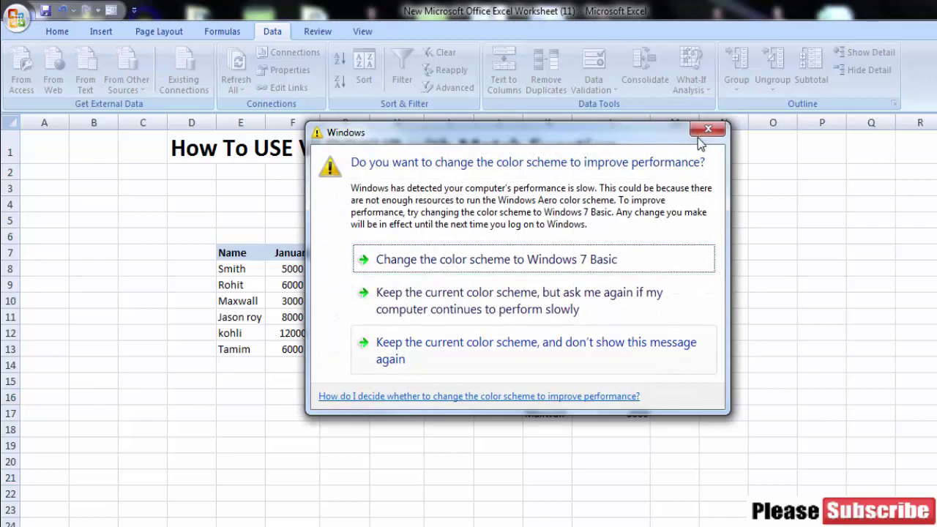
With L16 set to April, change L17's column index from 2 to 4, giving 22000
click(711, 136)
text(April)
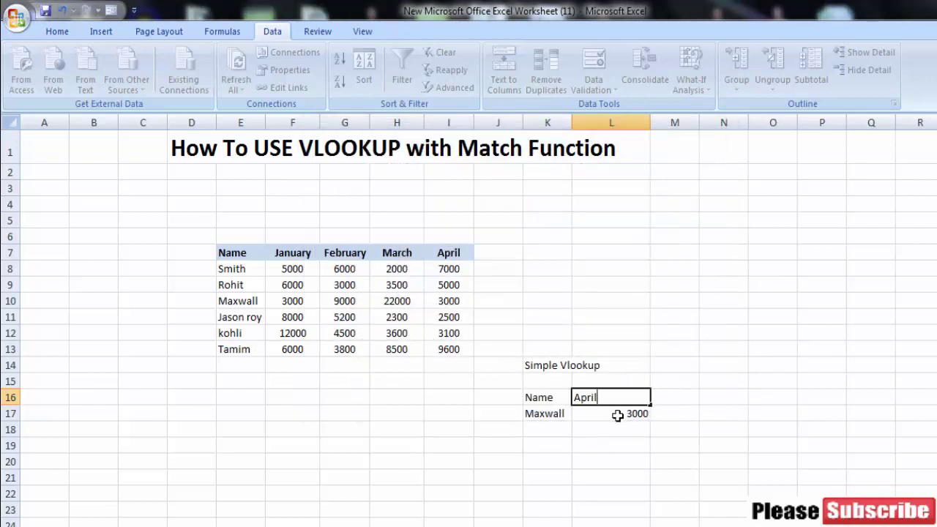
double_click(616, 413)
click(686, 414)
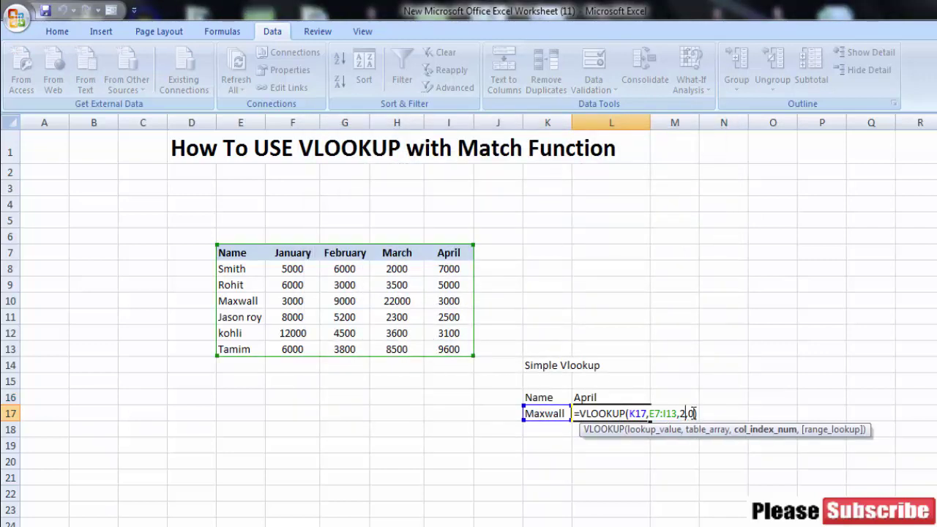
key(BackSpace)
text(4)
click(732, 414)
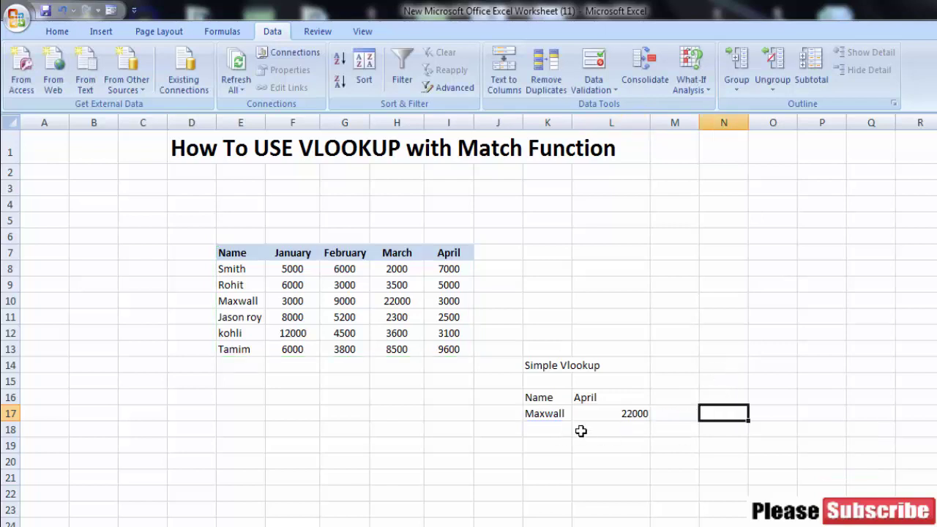
click(624, 416)
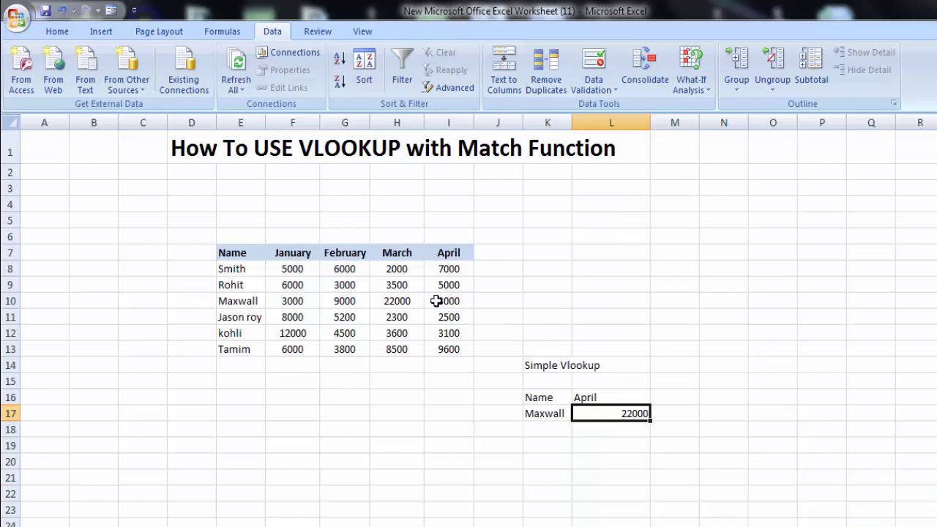
Change the column index to 5 so L17 returns Maxwall's April 3000, matching I10
double_click(631, 414)
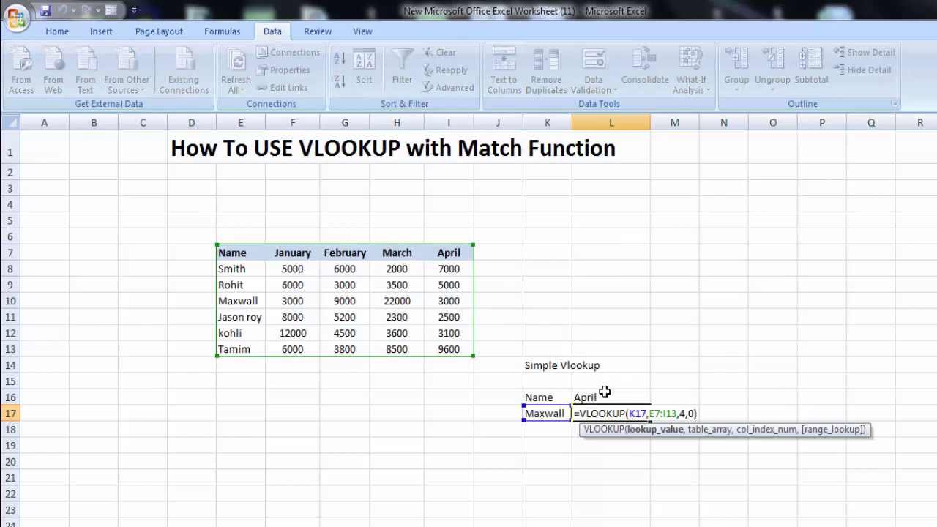
click(683, 414)
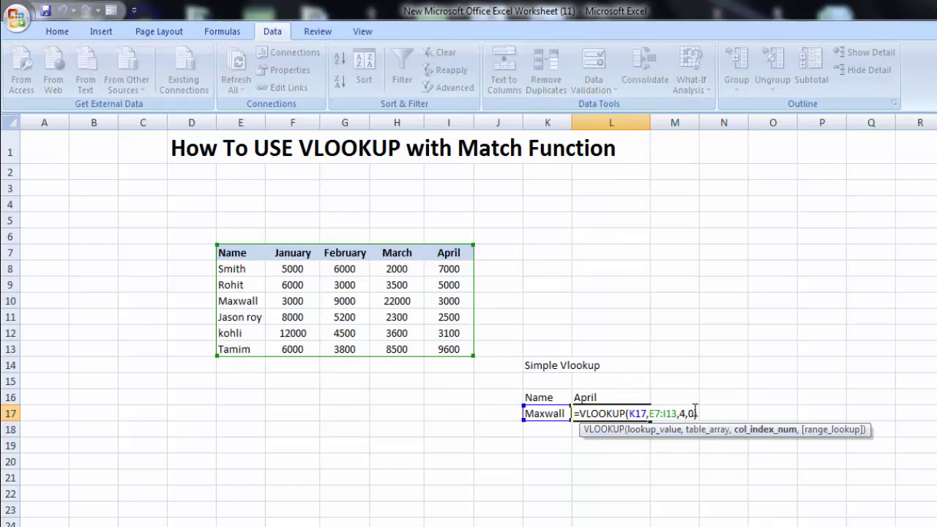
key(BackSpace)
text(5)
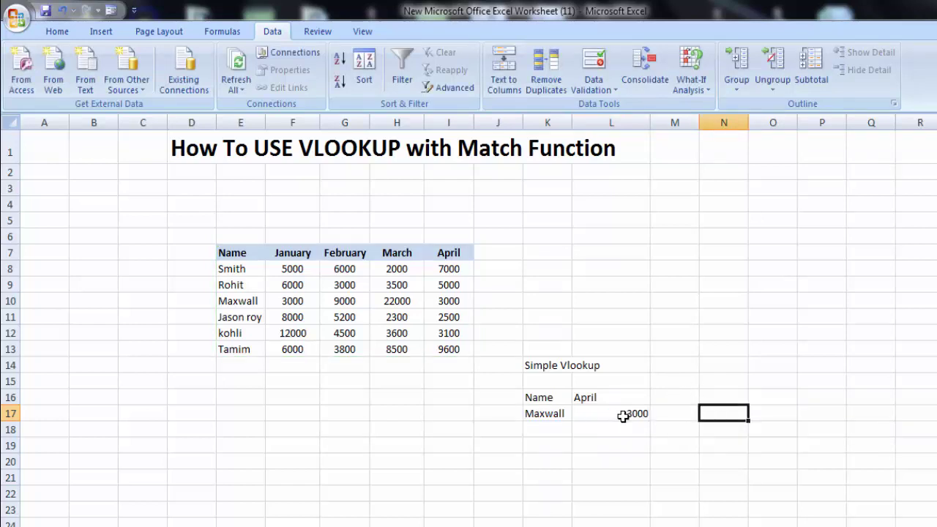
click(622, 414)
click(448, 301)
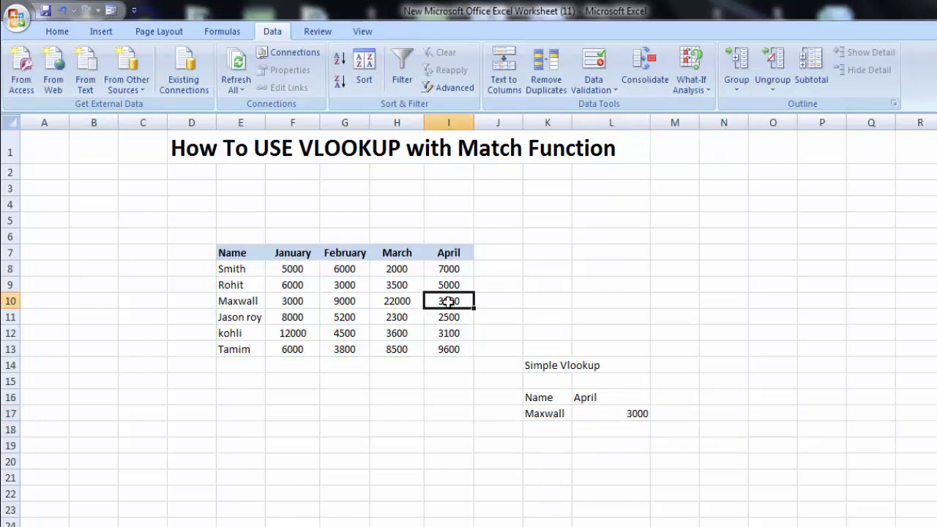
click(632, 414)
Pick Smith, Rohit and Tamim in K17, then return to Smith so L17 shows 7000
click(557, 414)
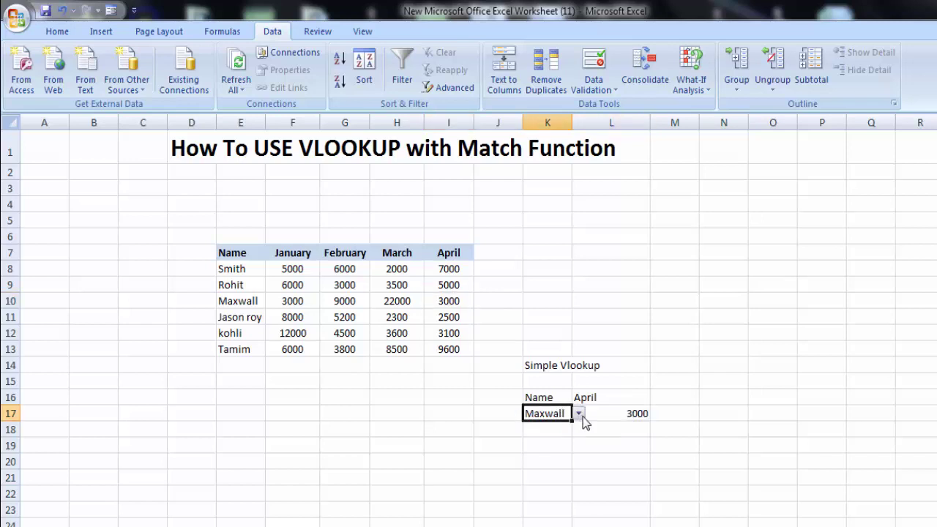
click(578, 414)
click(564, 427)
click(578, 414)
click(565, 438)
click(578, 415)
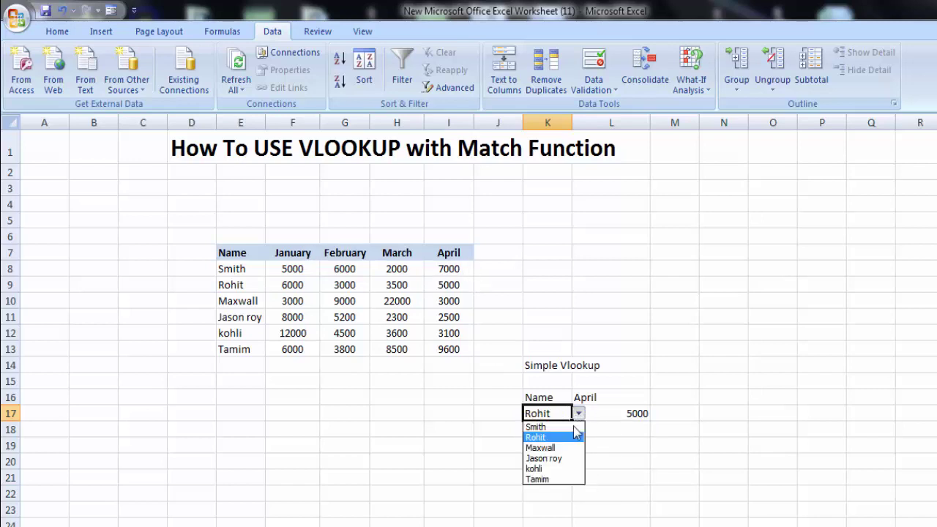
click(558, 478)
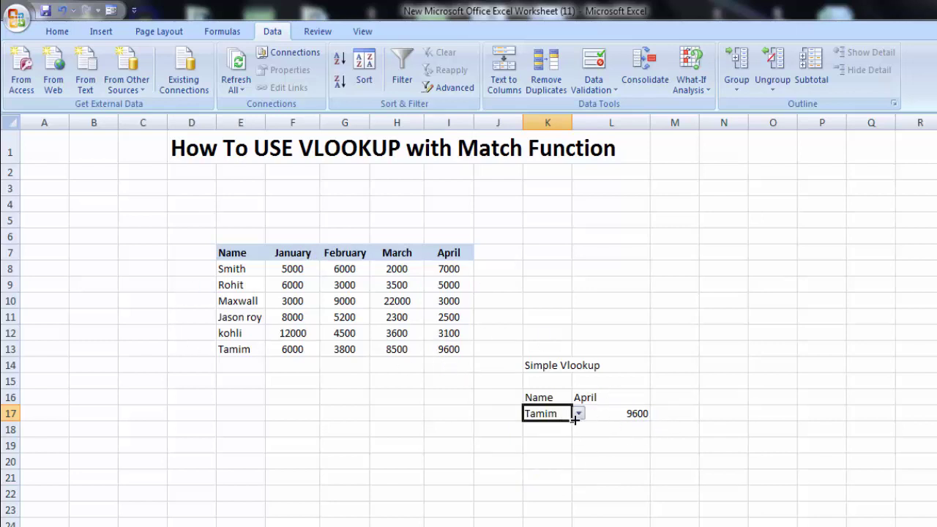
click(576, 367)
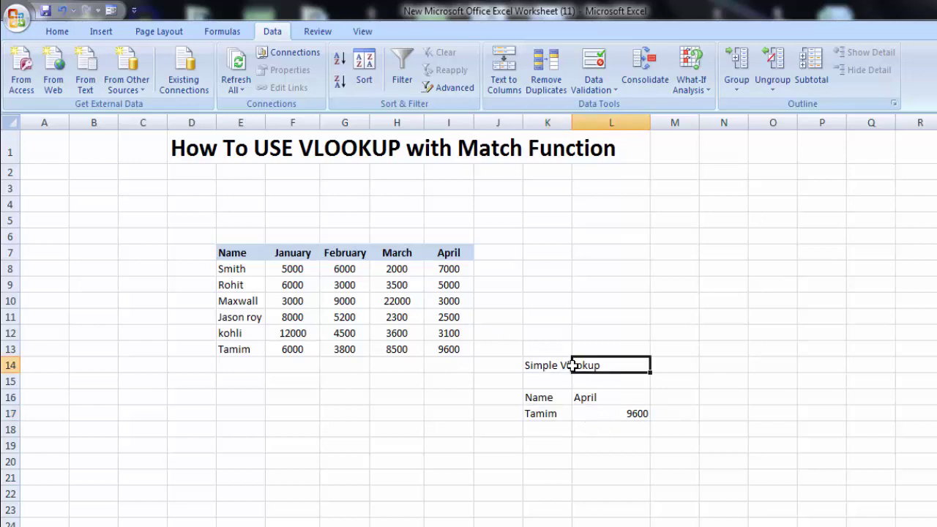
click(545, 418)
click(578, 414)
click(557, 428)
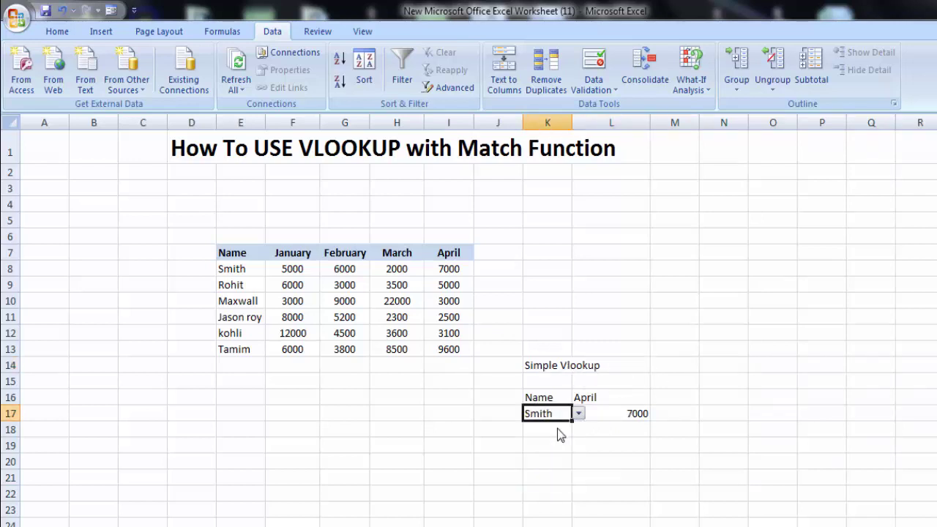
Set L16 back to January and change L17's column index to 2, returning 5000
click(616, 397)
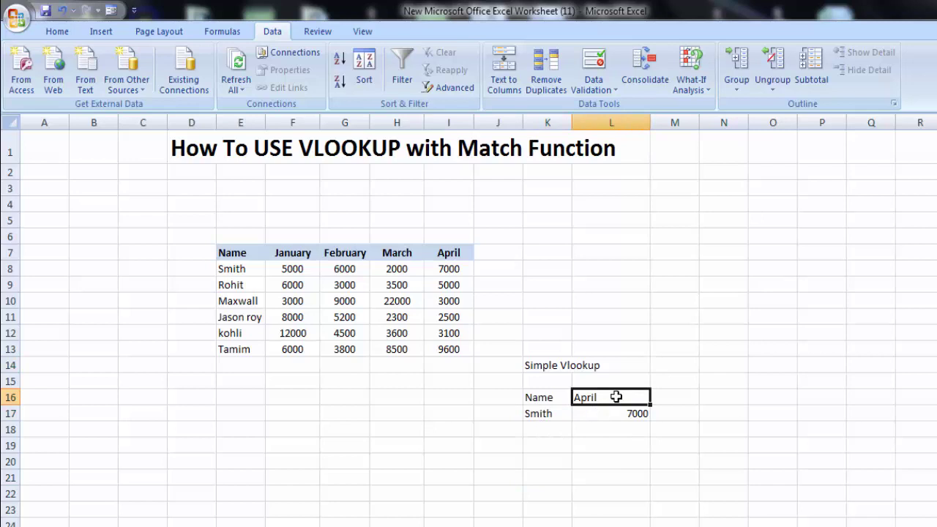
key(BackSpace)
text(January)
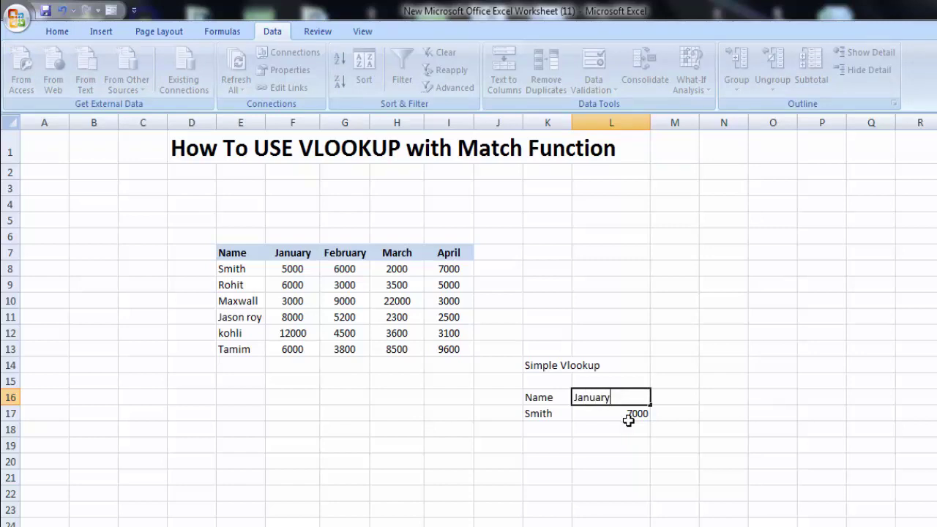
click(628, 417)
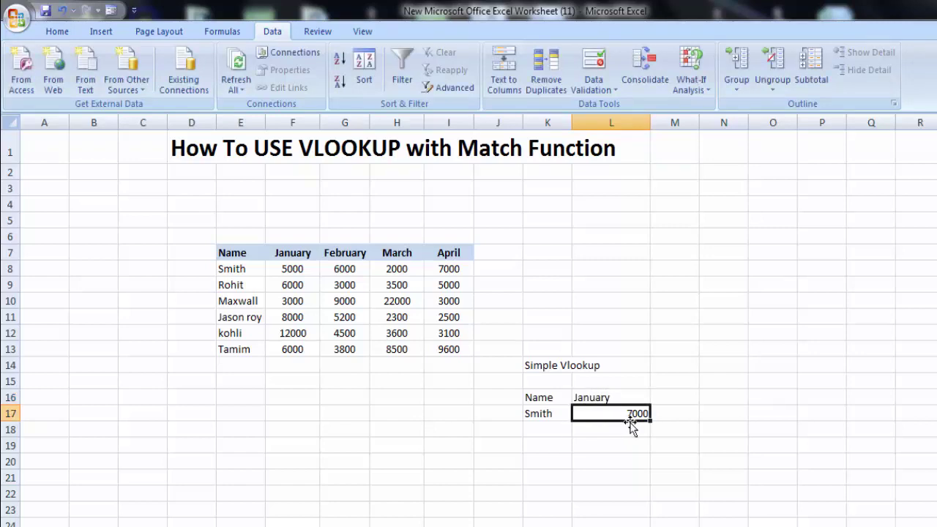
double_click(638, 413)
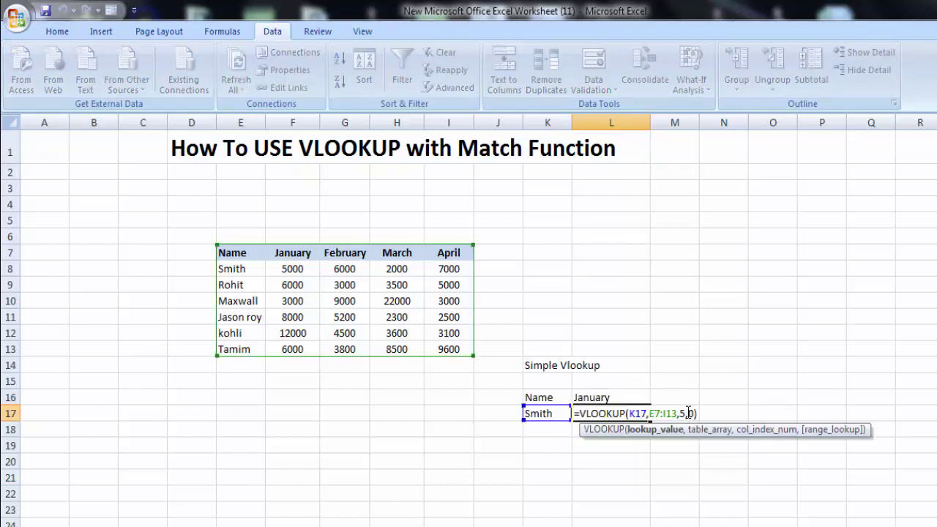
click(687, 414)
key(BackSpace)
text(2)
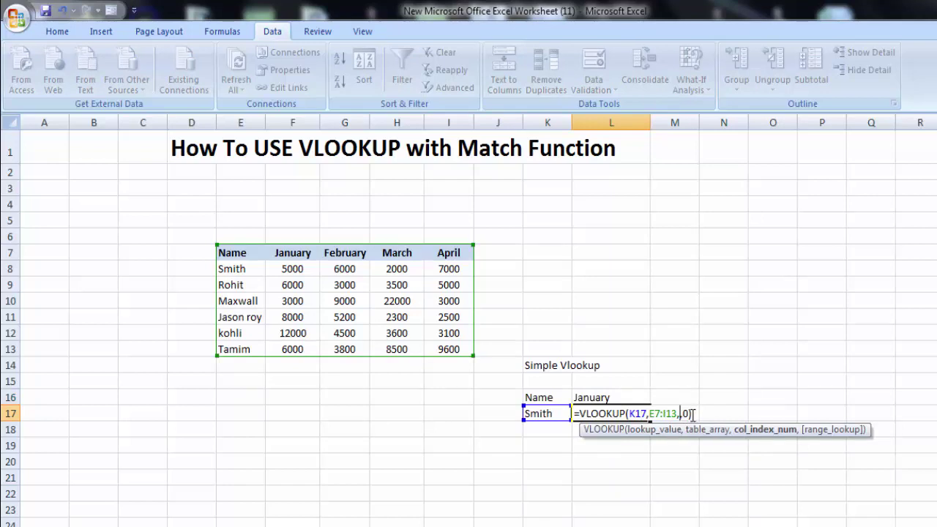
click(738, 381)
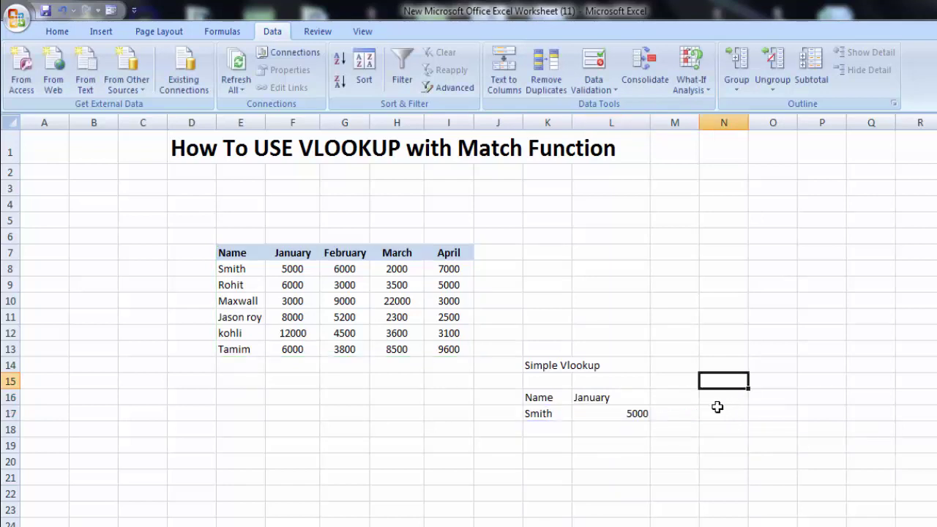
click(634, 413)
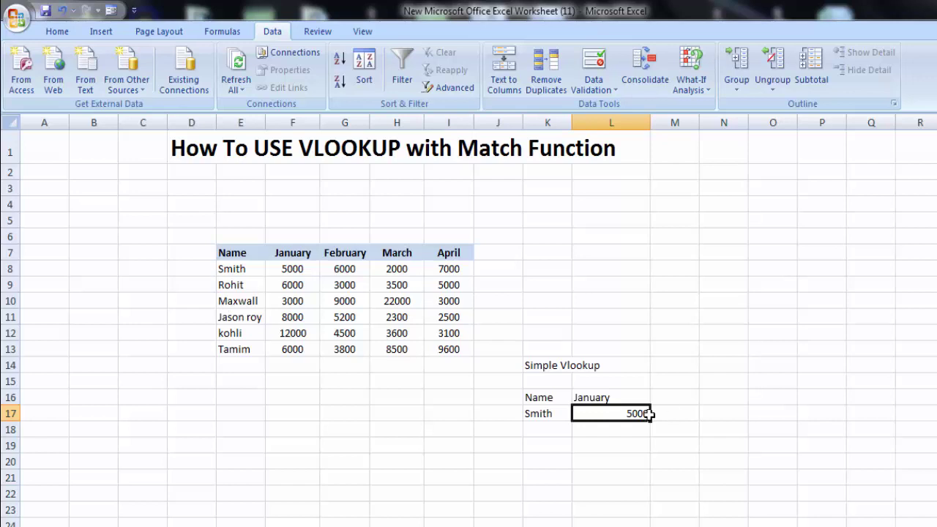
Clear the 'Simple Vlookup' heading from K14:L14
click(599, 366)
click(796, 361)
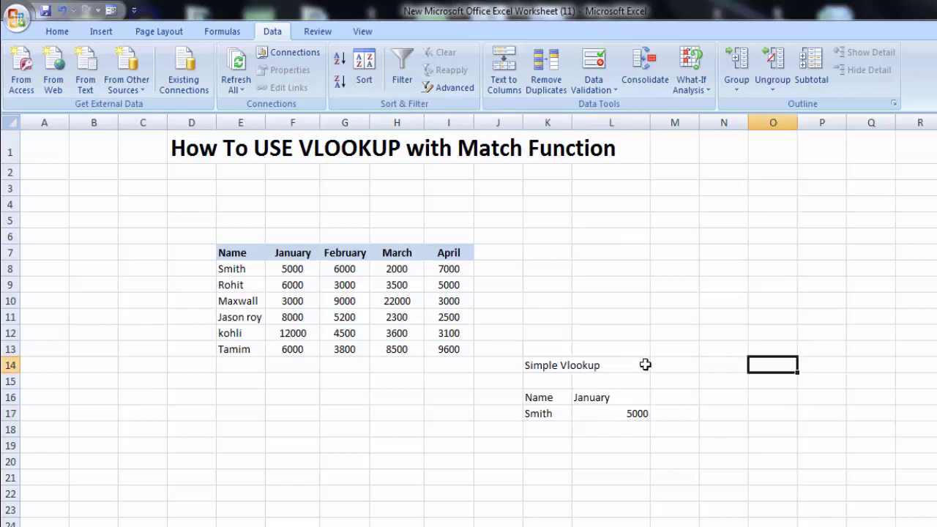
drag(537, 363, 625, 367)
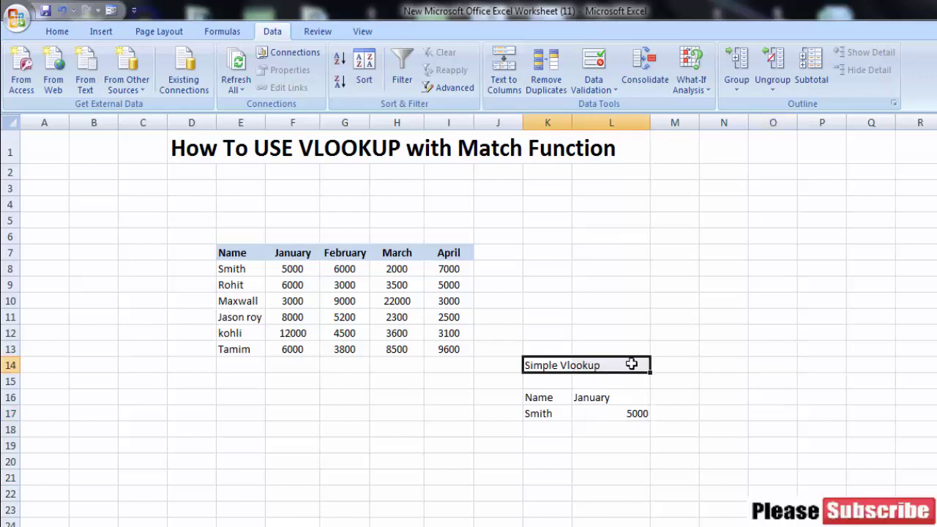
key(BackSpace)
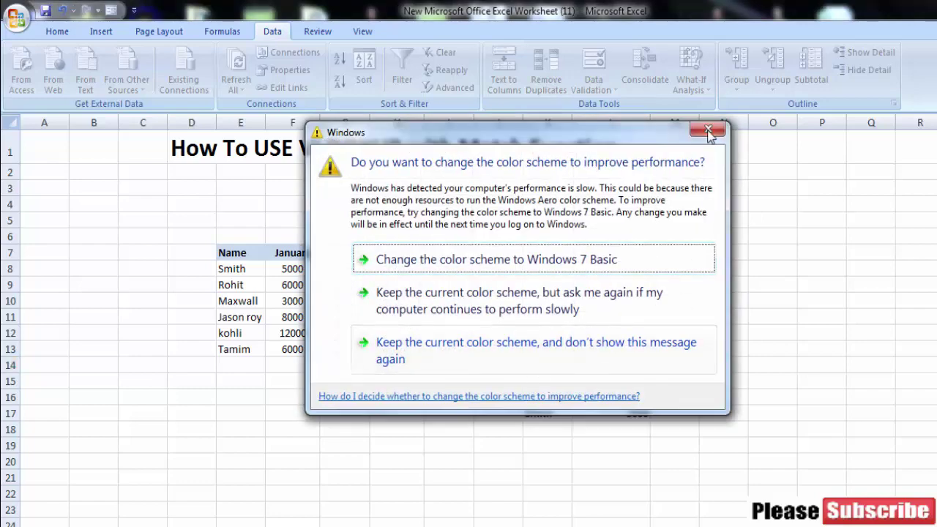
Enter the heading 'Match Vlookup' in K14 and set it to 24-point font
click(708, 128)
text(Match Vl)
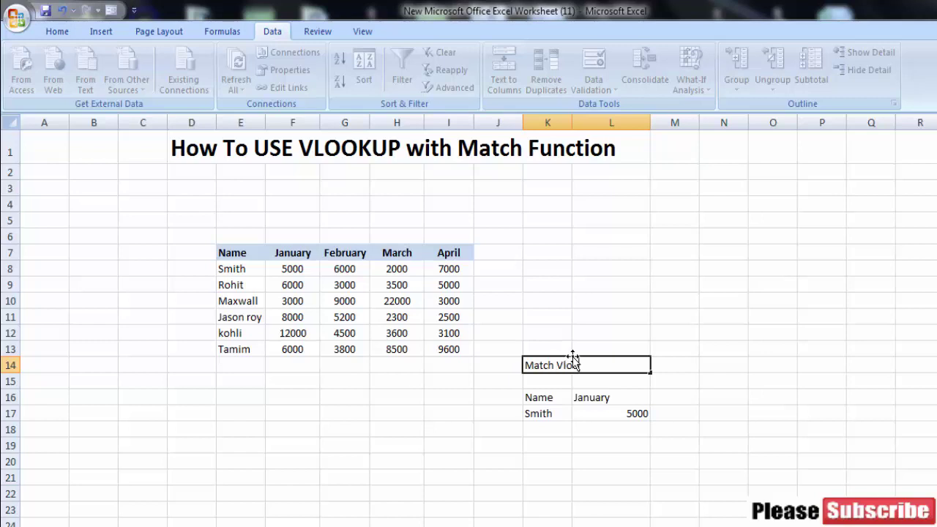
text(okuop)
drag(600, 366, 496, 366)
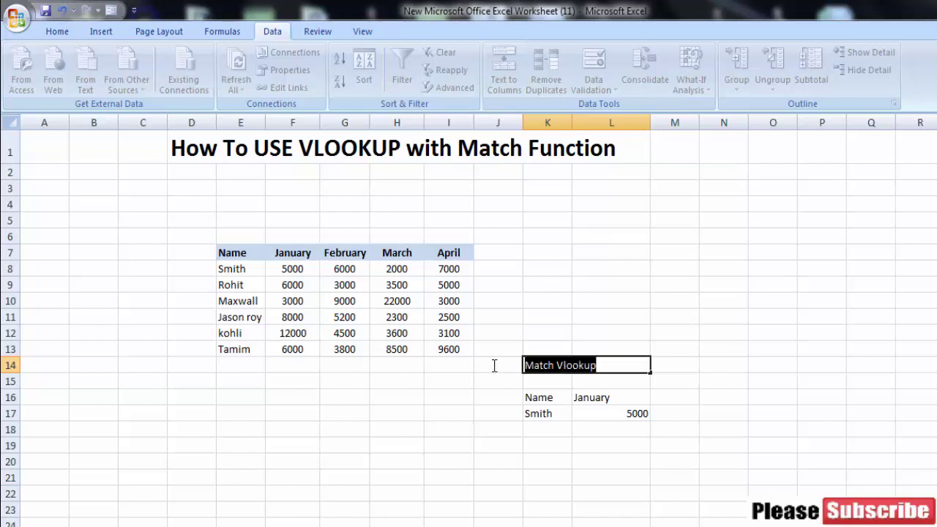
click(58, 33)
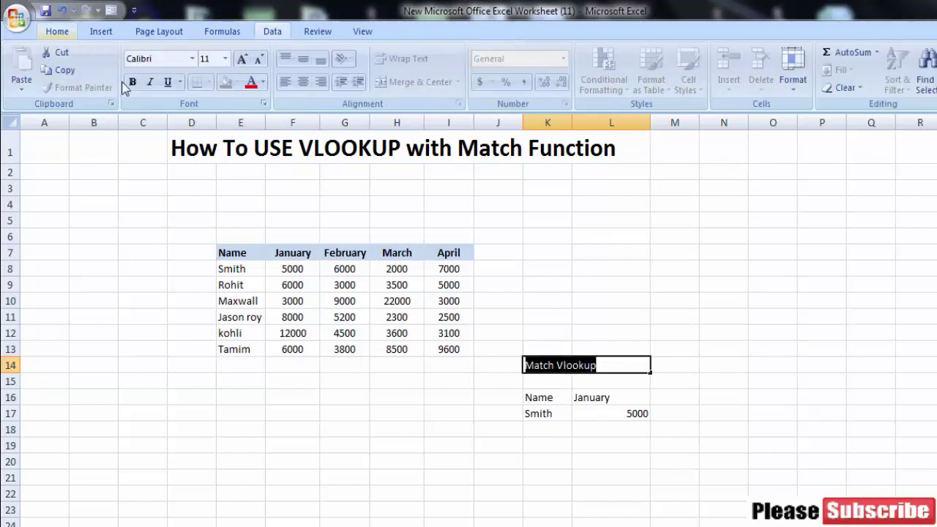
click(225, 59)
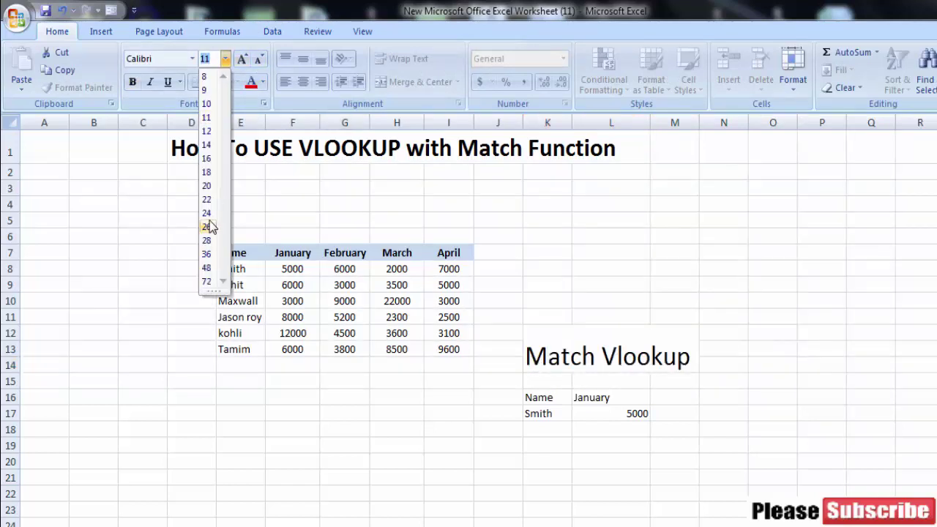
click(207, 213)
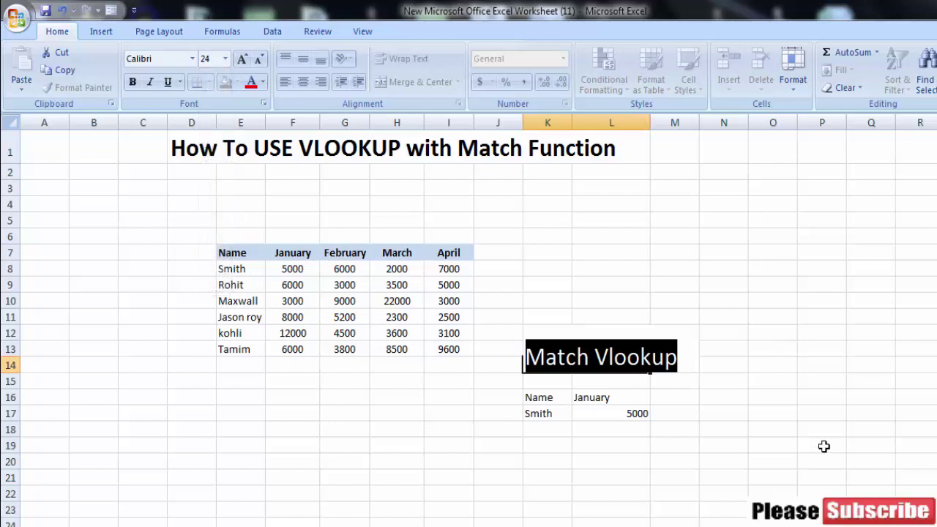
click(823, 445)
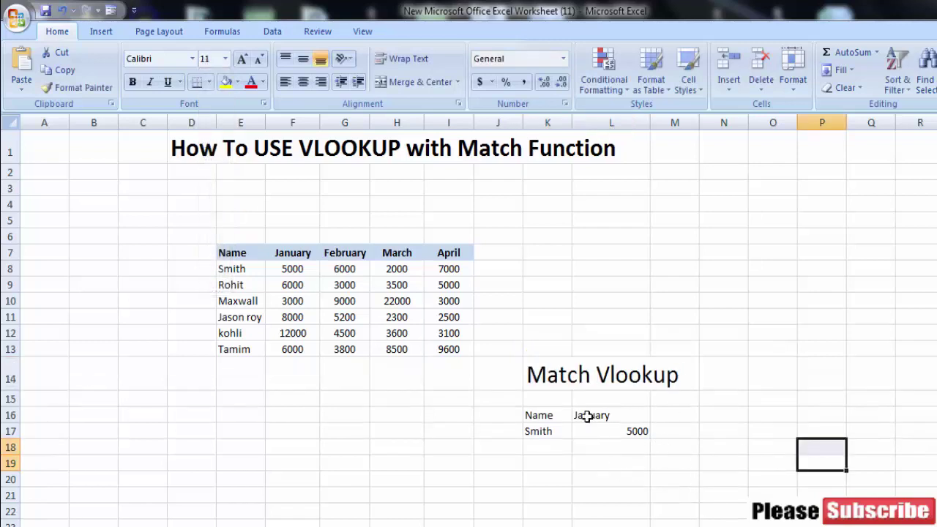
click(633, 432)
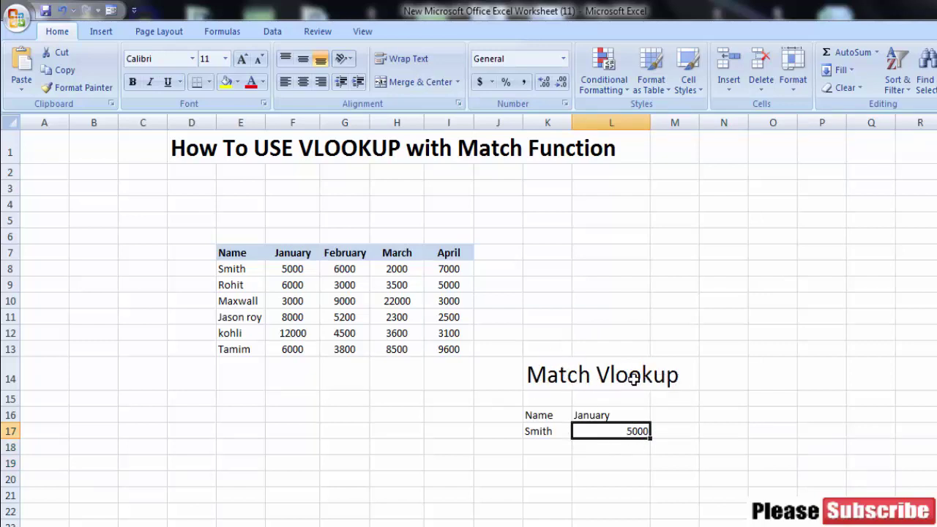
Remove the fixed column index 2 from L17's VLOOKUP formula
click(548, 463)
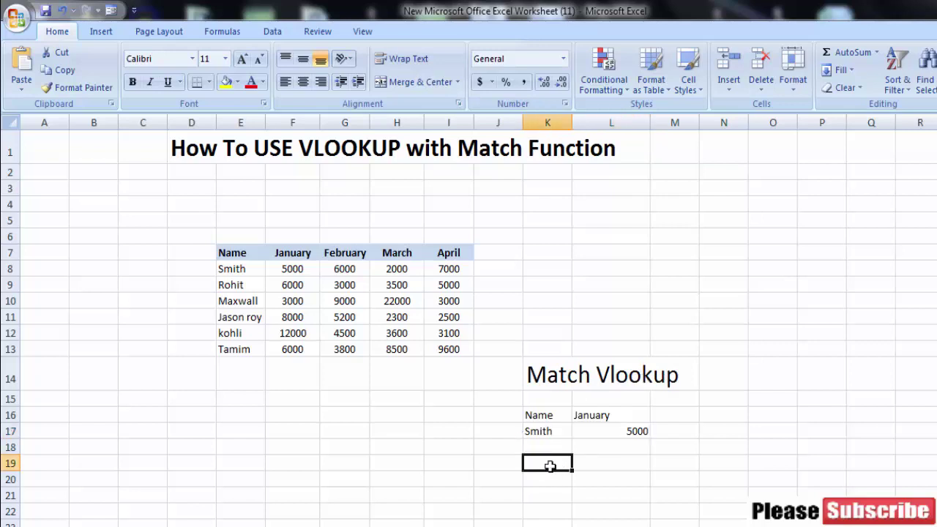
click(632, 433)
double_click(632, 433)
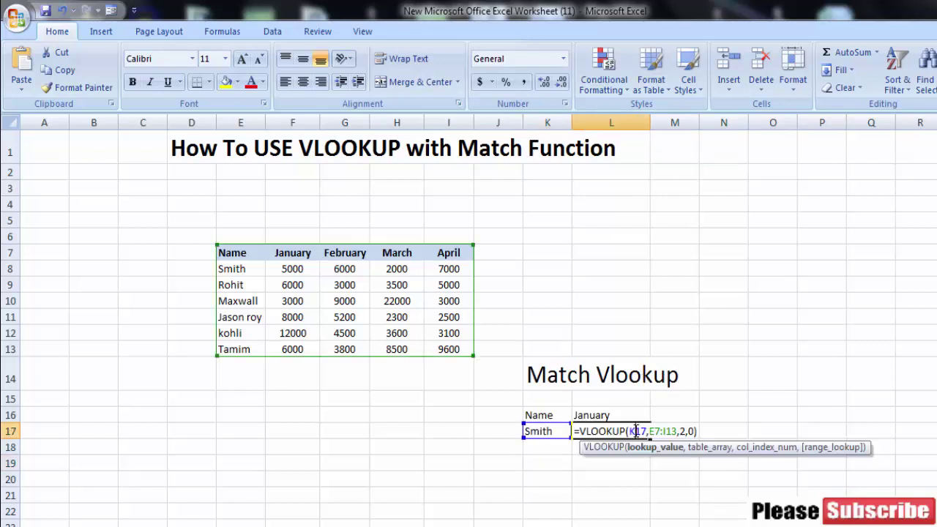
click(682, 432)
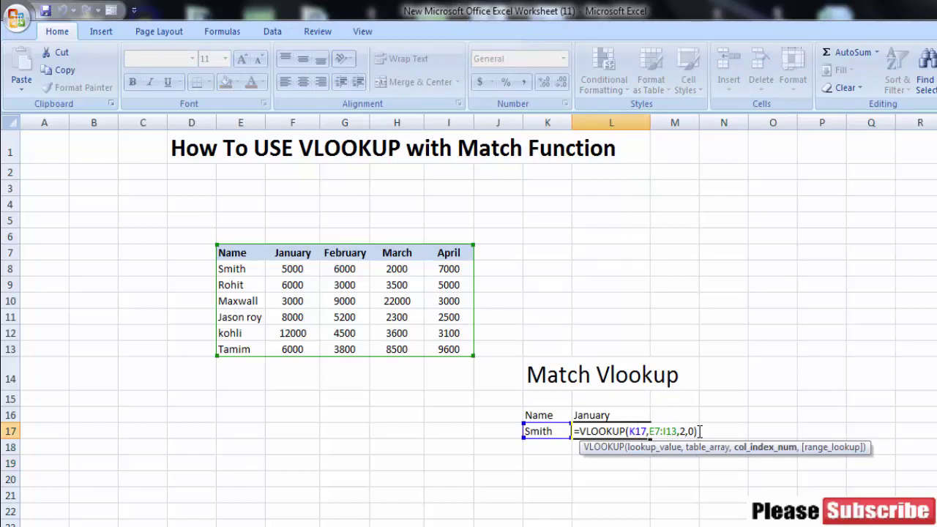
key(BackSpace)
Insert MATCH(L16,E7:I7,0) as the column index in L17's VLOOKUP
text(matc)
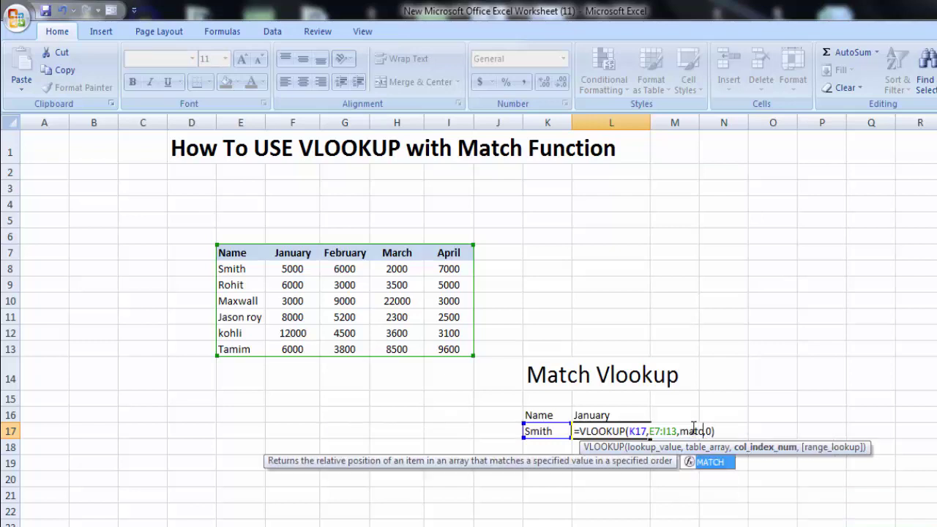
text(h)
text(()
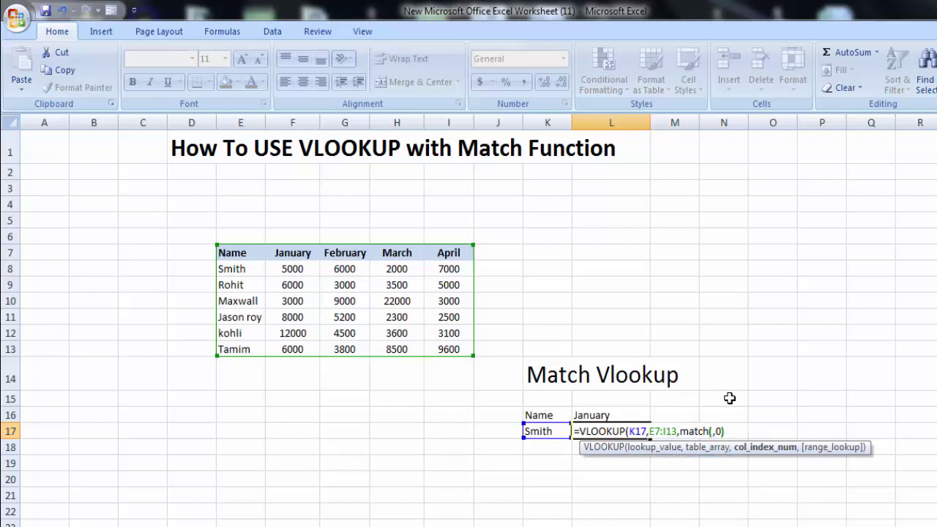
click(602, 417)
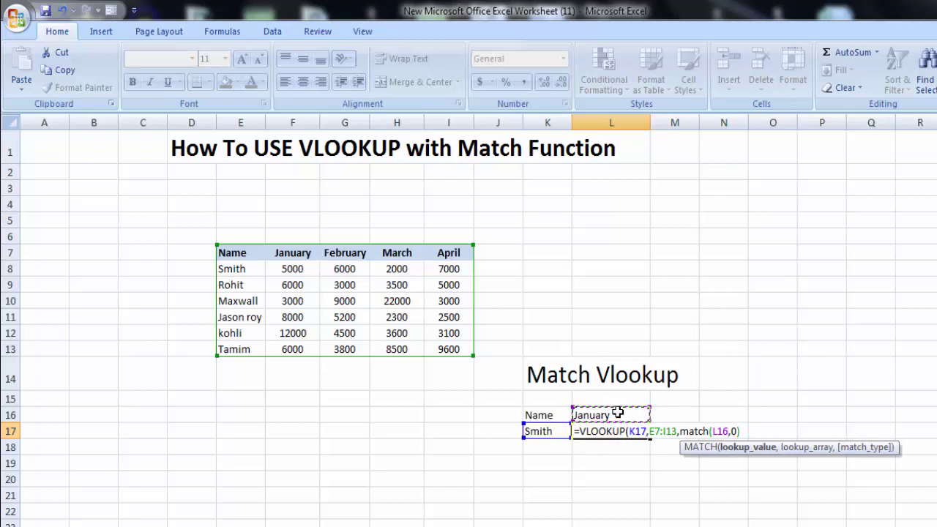
text(,)
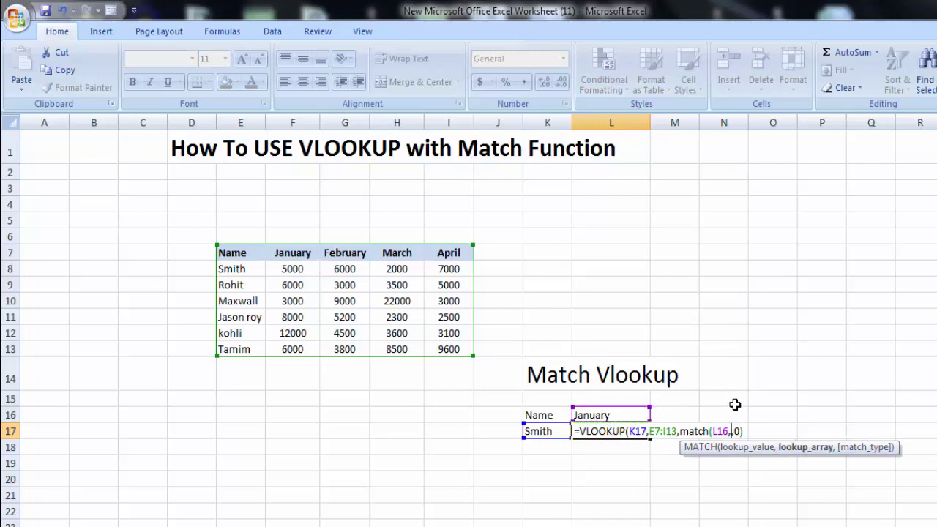
drag(224, 251, 448, 251)
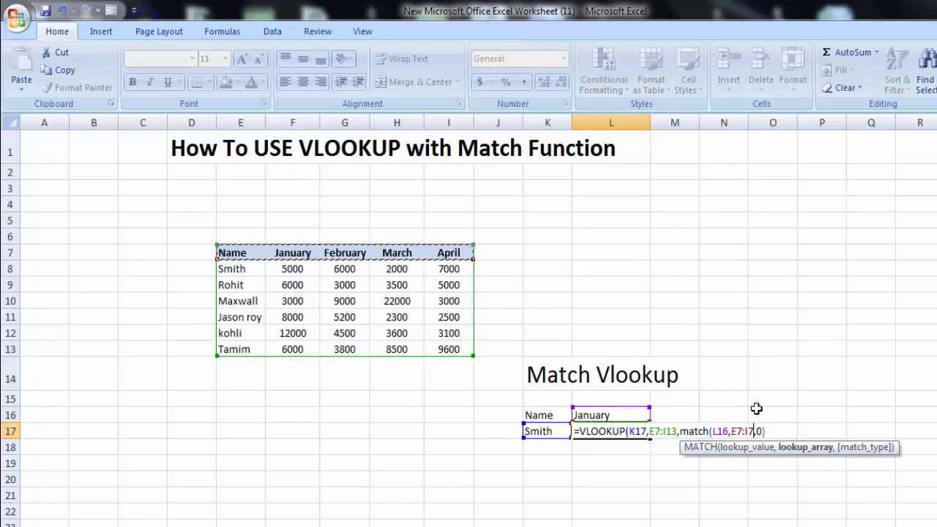
text(,)
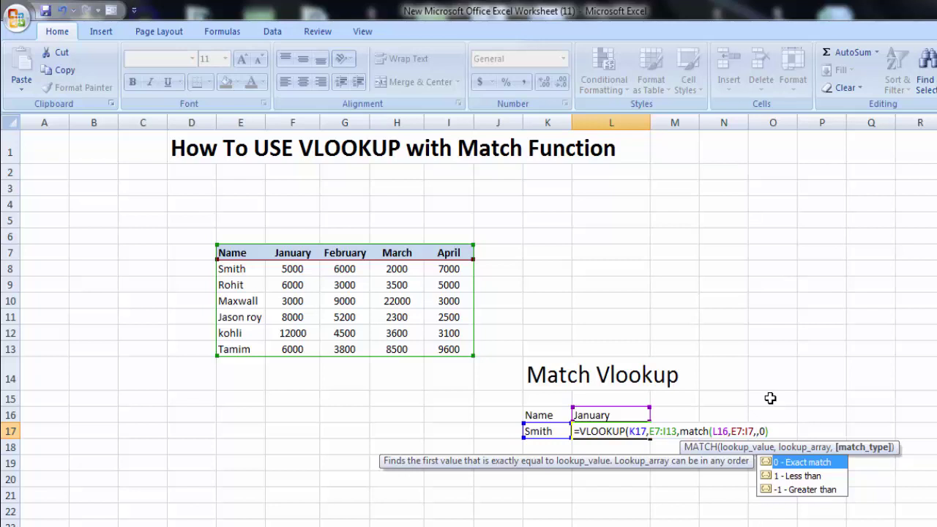
text())
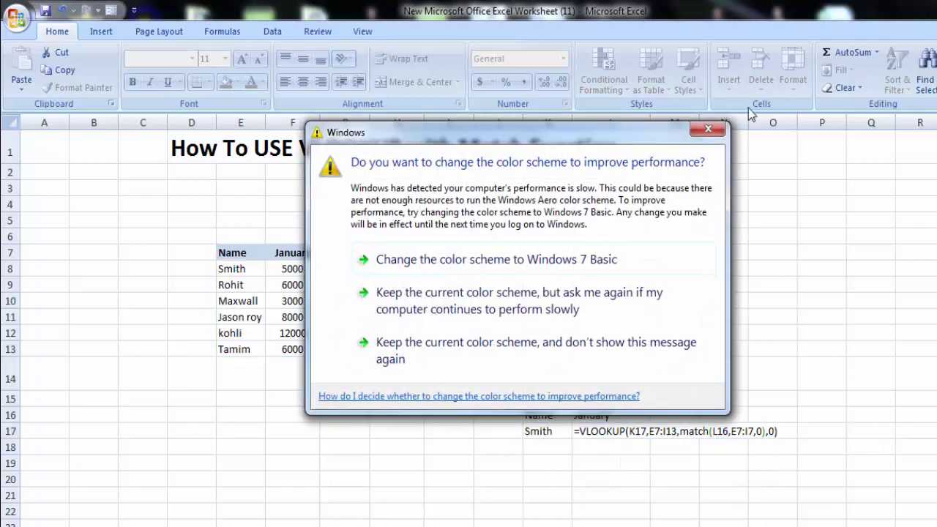
click(717, 130)
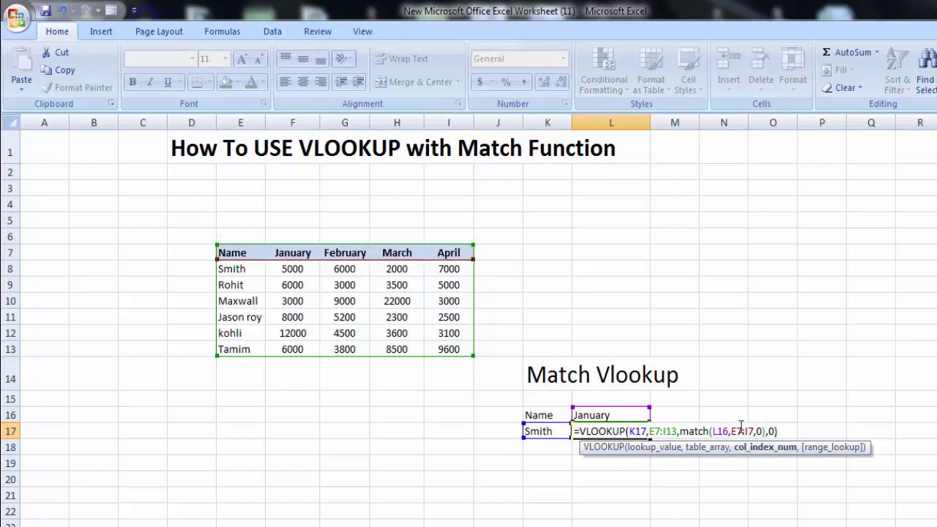
click(780, 431)
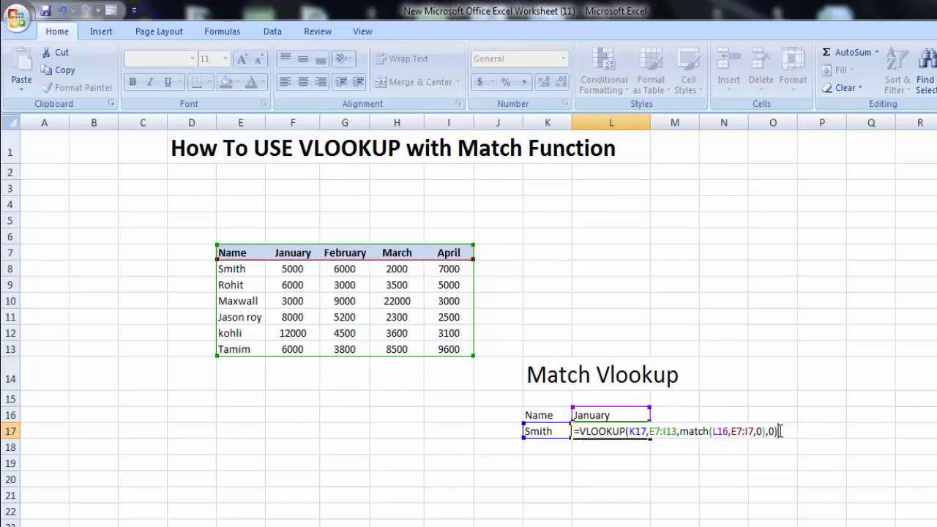
Commit the VLOOKUP-with-MATCH formula in L17 and recheck it
key(Return)
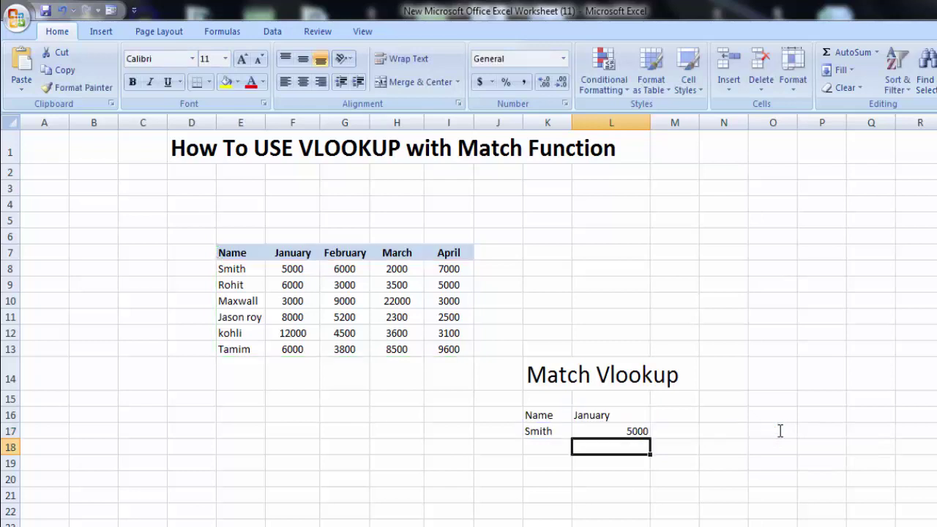
double_click(626, 431)
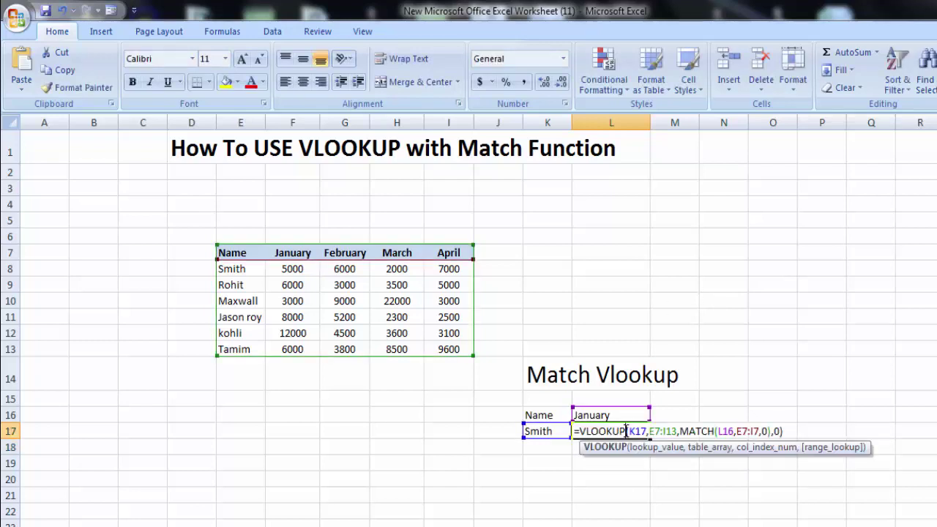
click(711, 507)
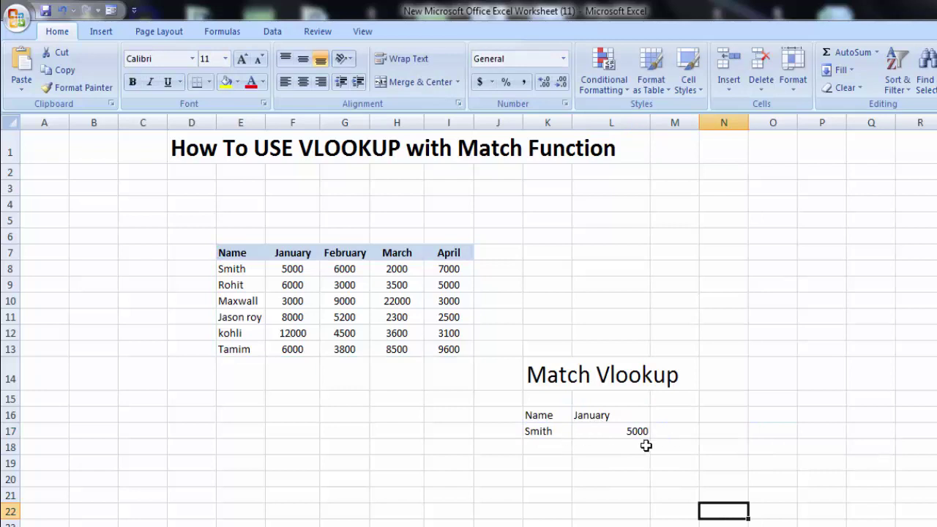
Pick Maxwall, then kohli, in K17's dropdown so L17 returns kohli's January 12000
click(554, 431)
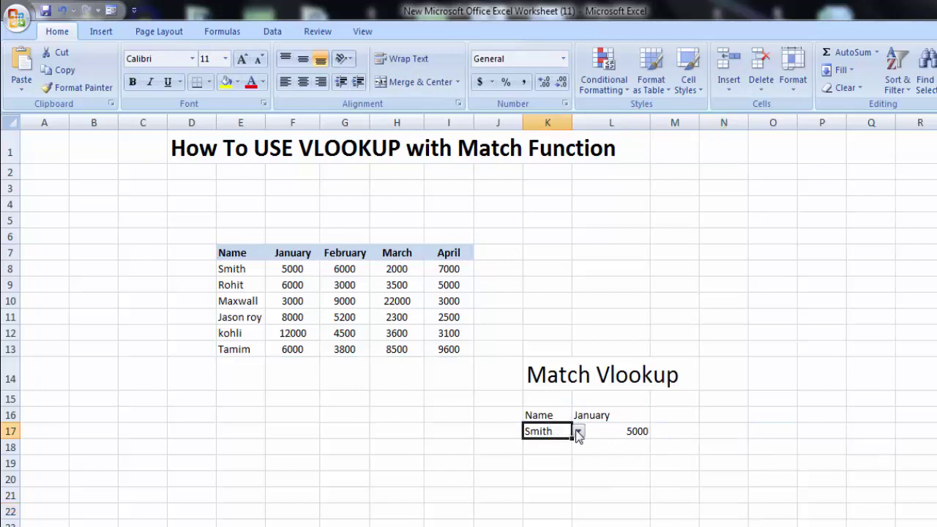
click(577, 431)
click(554, 466)
click(579, 432)
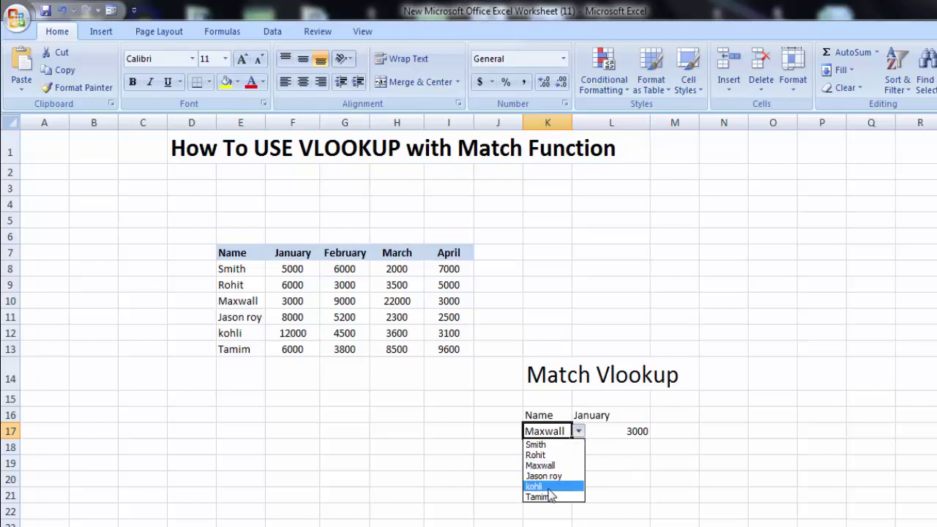
click(548, 484)
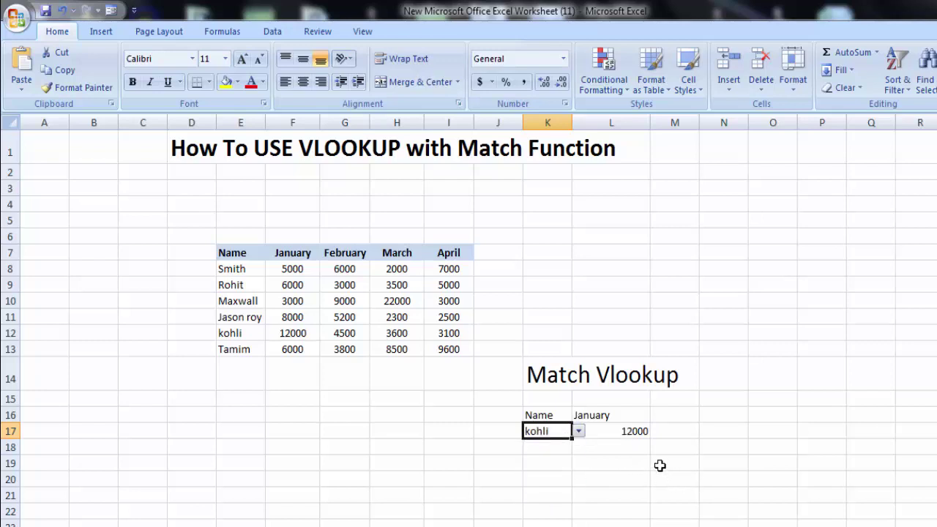
click(608, 417)
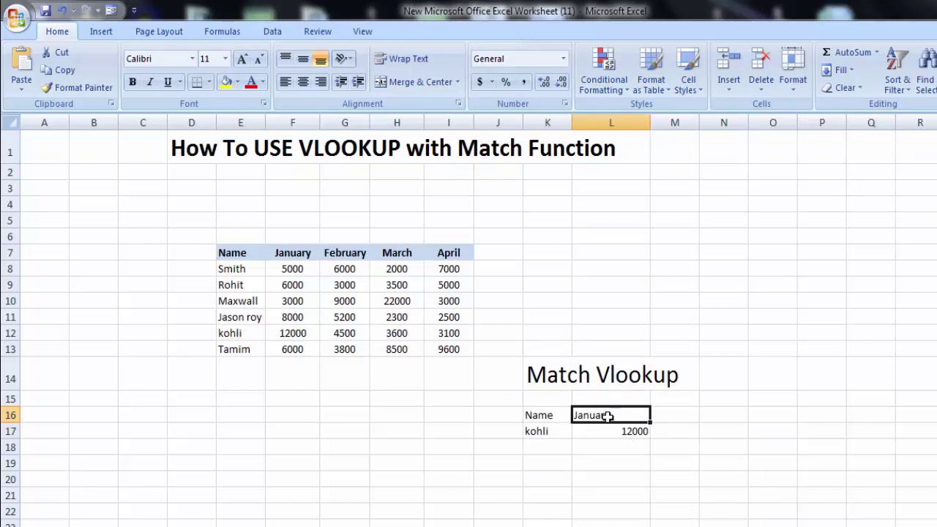
Change L16 to February, then March, giving kohli's 4500 and 3600
key(BackSpace)
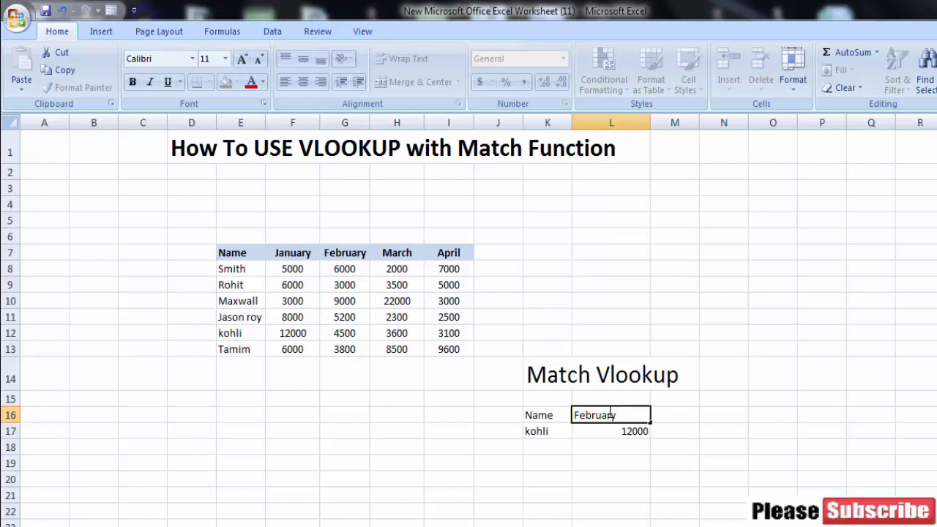
key(Return)
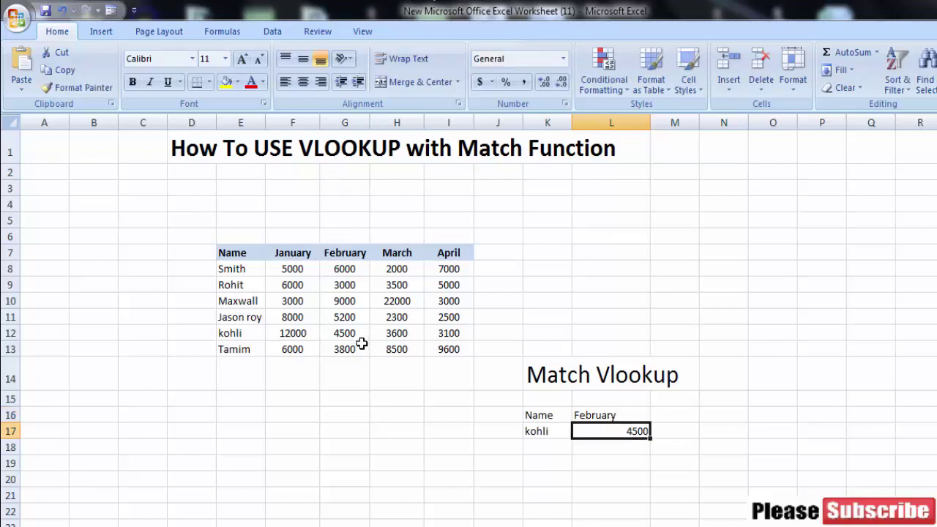
click(622, 415)
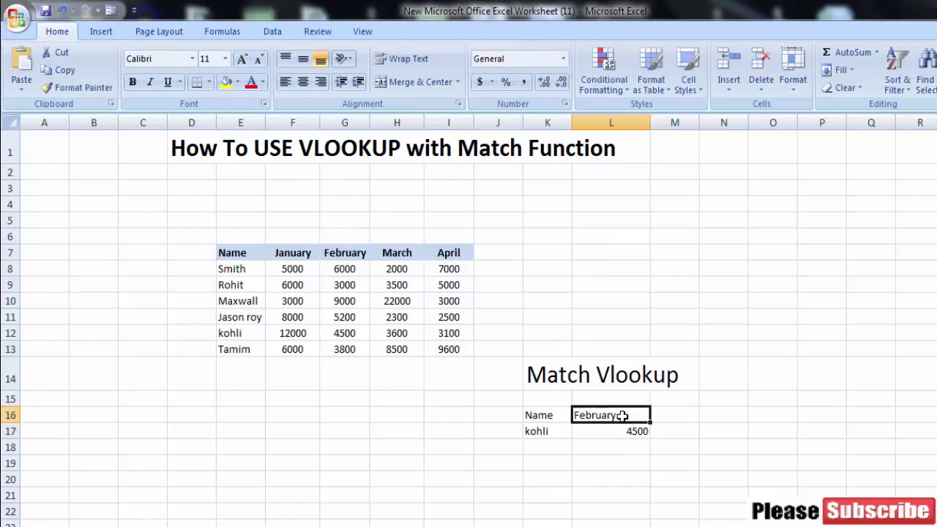
key(BackSpace)
text(March)
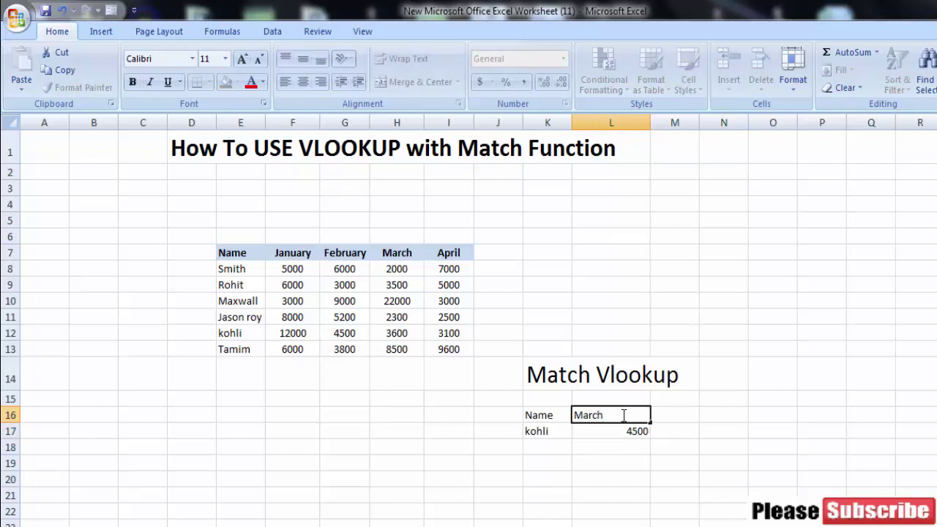
key(Return)
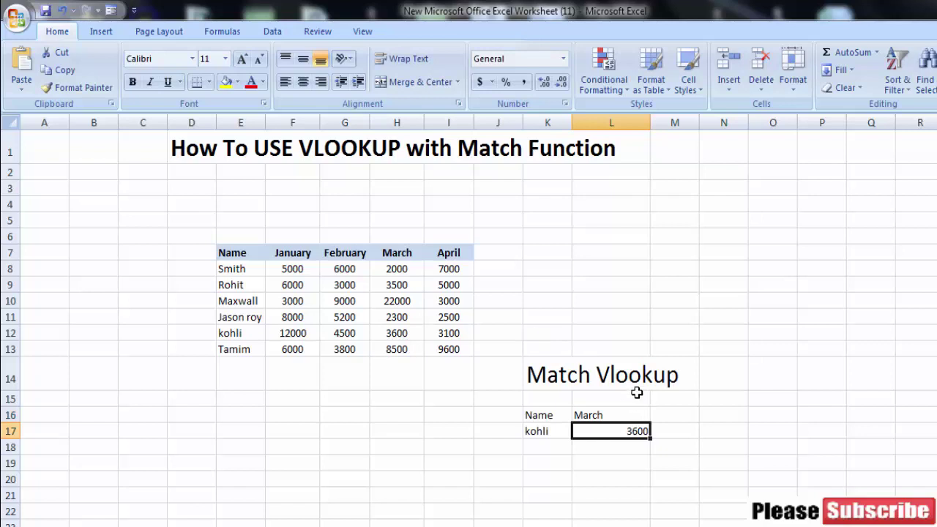
Change L16 to april so L17 shows kohli's 3100
click(610, 414)
key(BackSpace)
text(april)
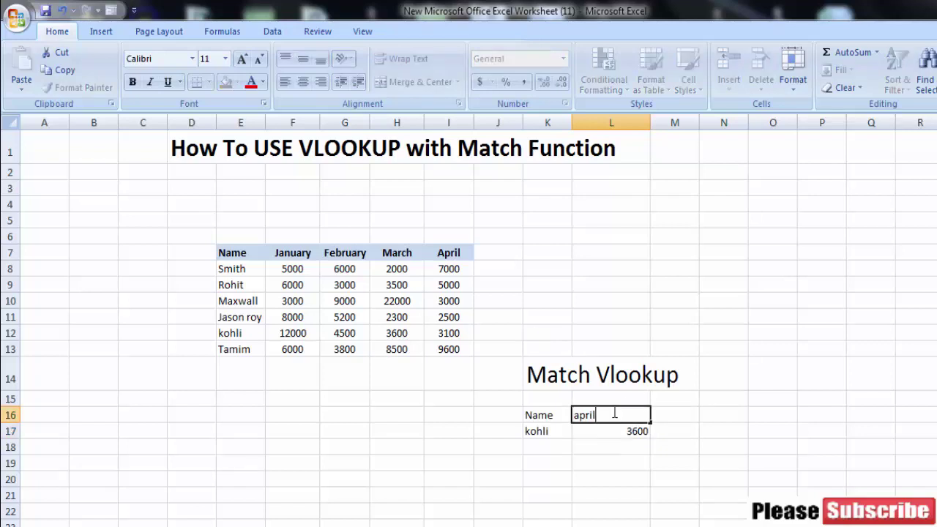
key(Return)
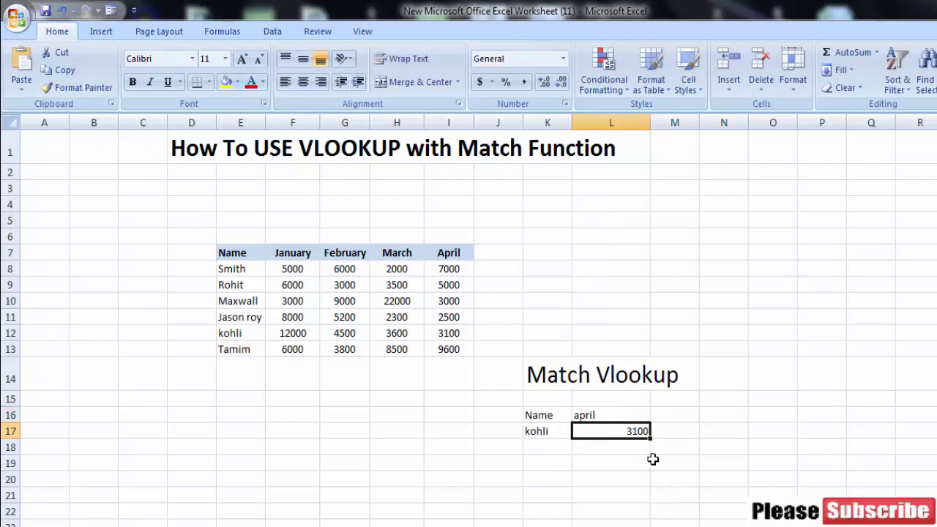
click(552, 432)
click(578, 434)
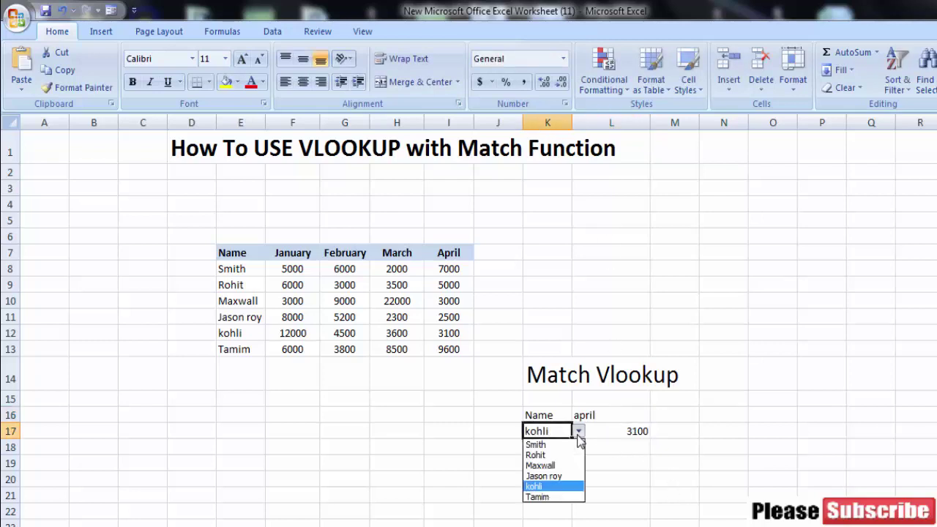
Choose Jason roy in K17 and set L16 to march, returning 2300
click(557, 475)
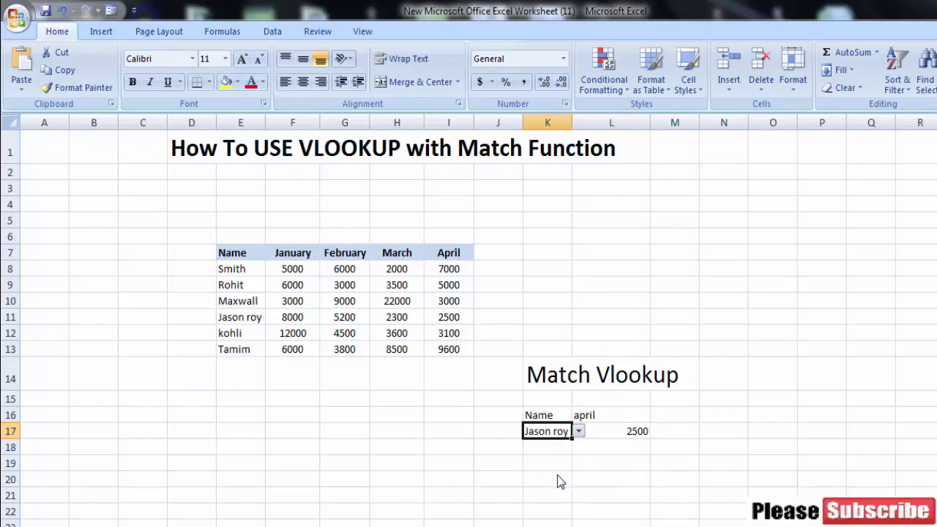
click(693, 476)
click(620, 433)
click(602, 416)
text(march)
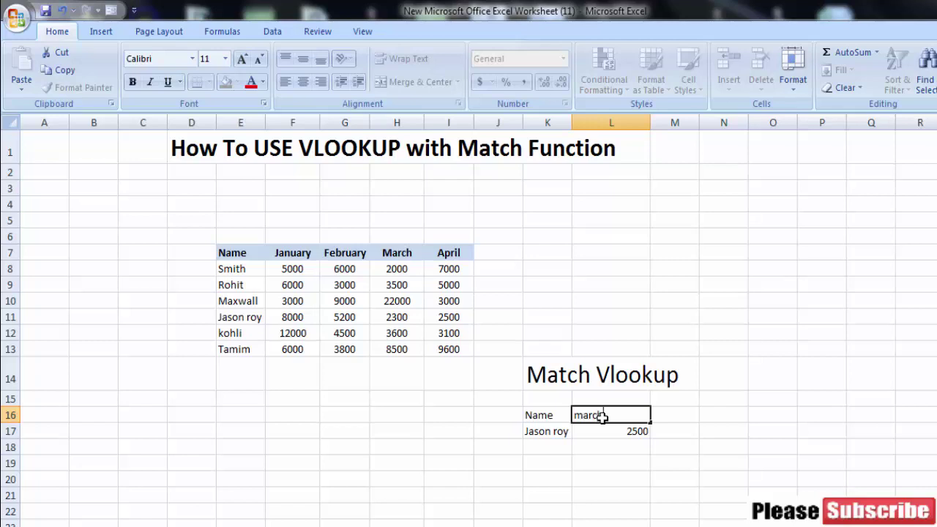
key(Return)
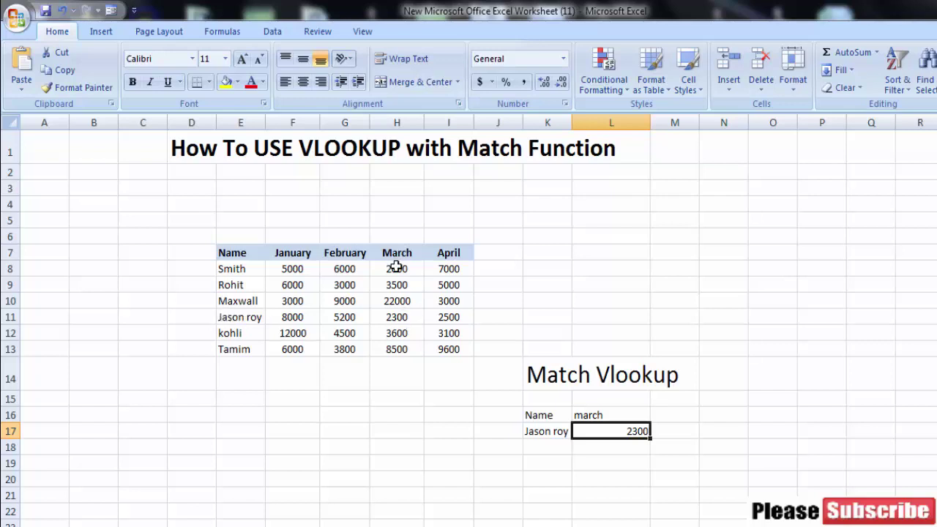
Change L16 to april for Jason roy's 2500 and dismiss the Windows color-scheme prompt
click(613, 415)
key(BackSpace)
text(april)
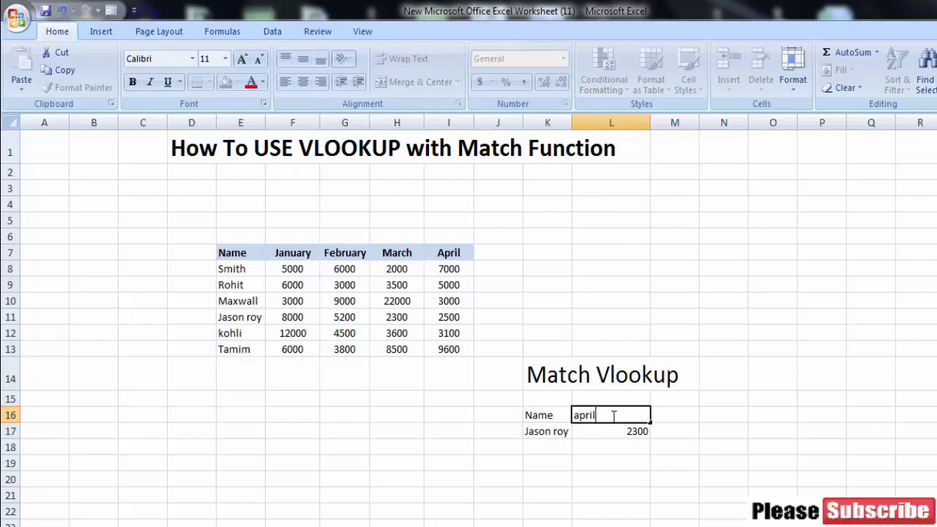
key(Return)
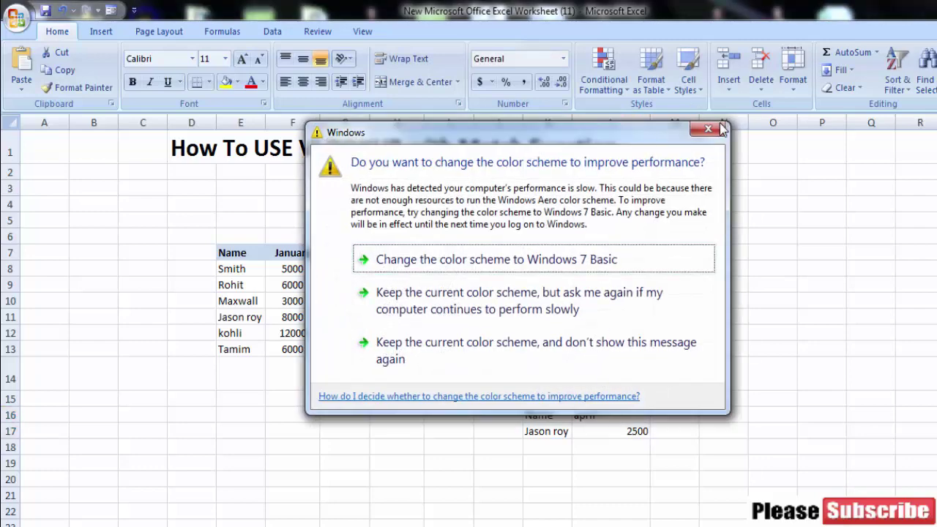
click(720, 129)
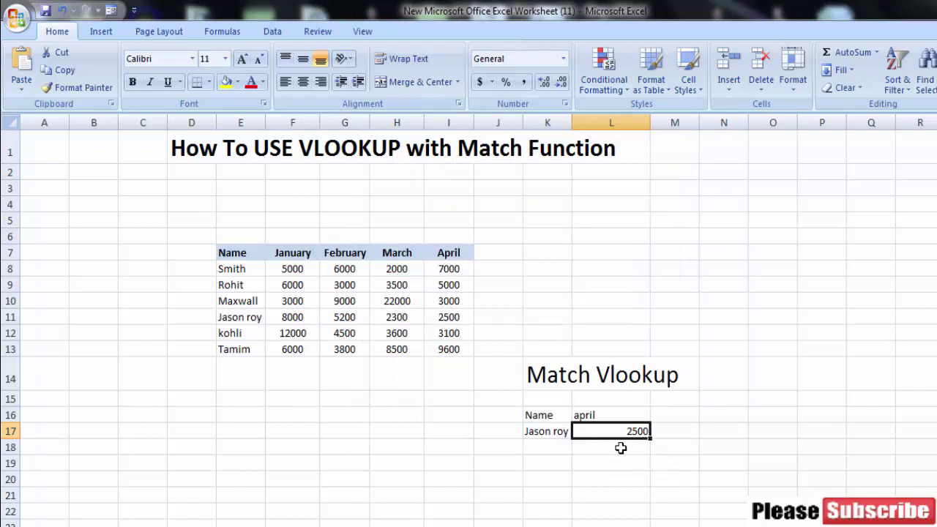
Choose Rohit in K17 so L17 returns 5000, then start retyping L16's month
click(547, 432)
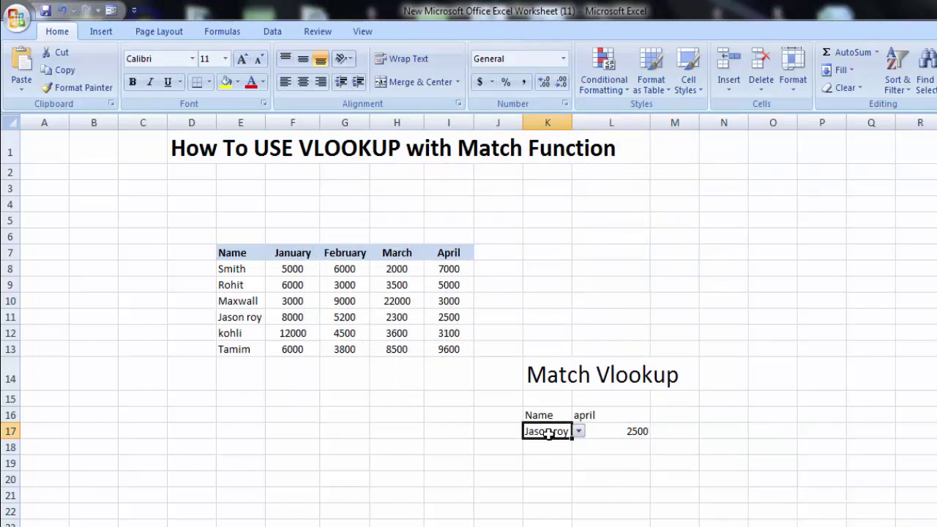
click(578, 431)
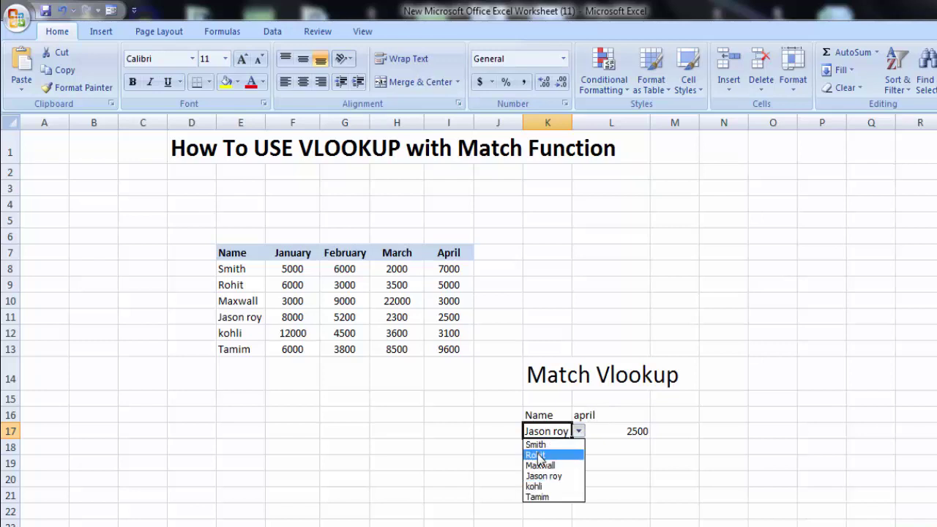
click(548, 452)
click(602, 414)
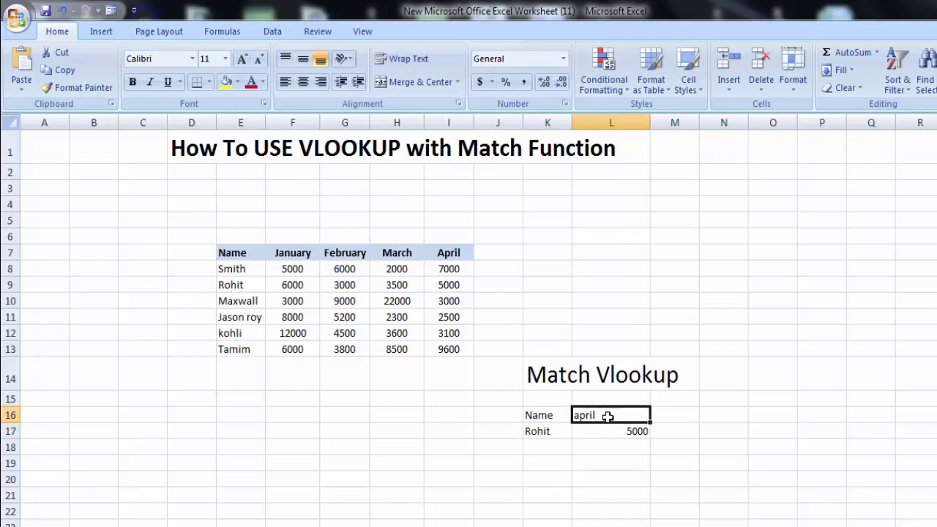
key(BackSpace)
text(marc)
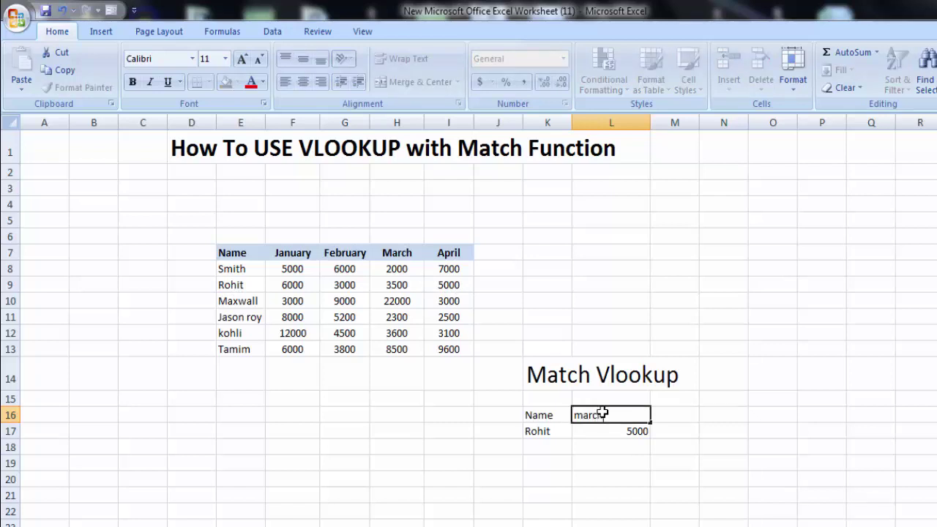
Set L16 to march and try Smith, then Rohit, in K17's dropdown
key(Return)
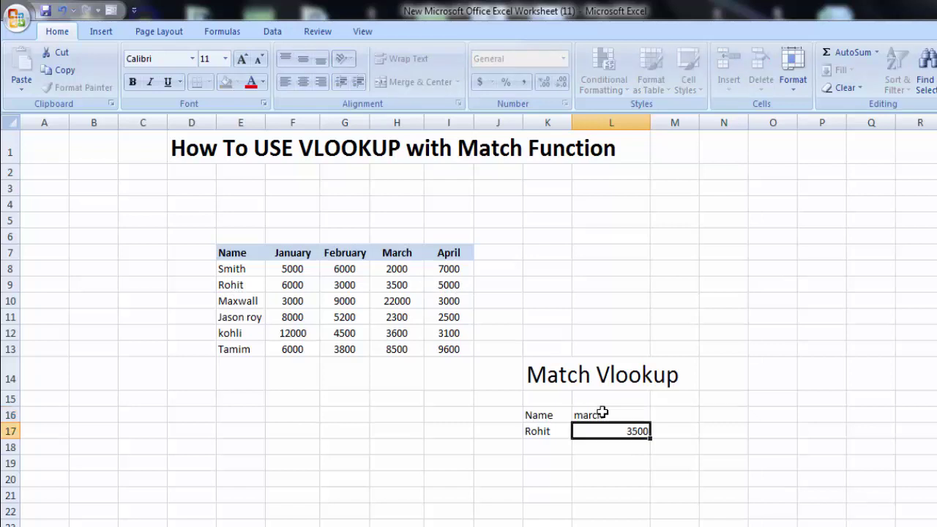
click(644, 475)
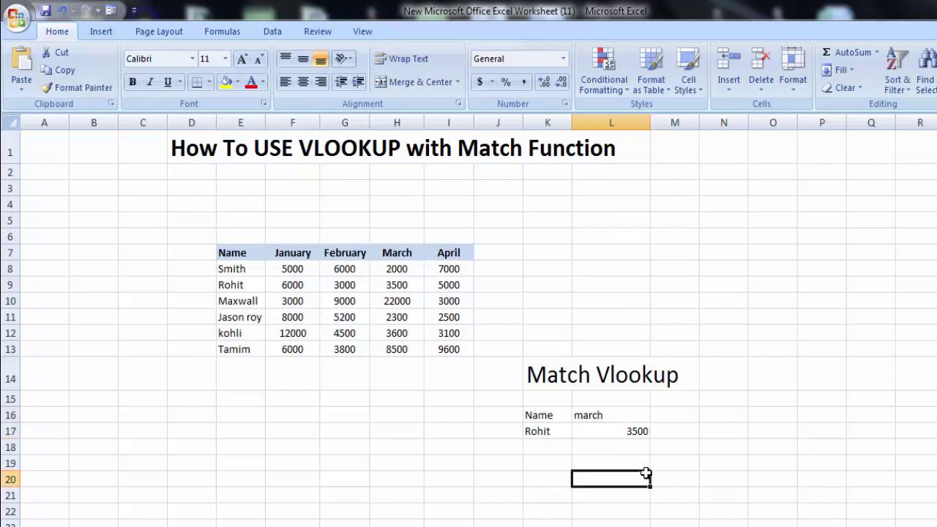
click(552, 433)
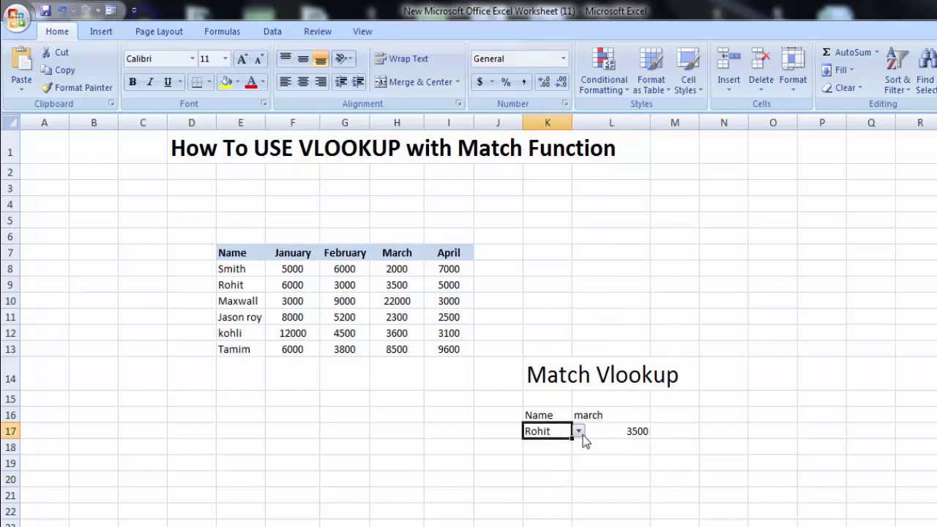
click(578, 432)
click(570, 445)
click(578, 431)
click(560, 455)
Try kohli and Tamim in K17, ending with Maxwall, which returns 22000
click(578, 431)
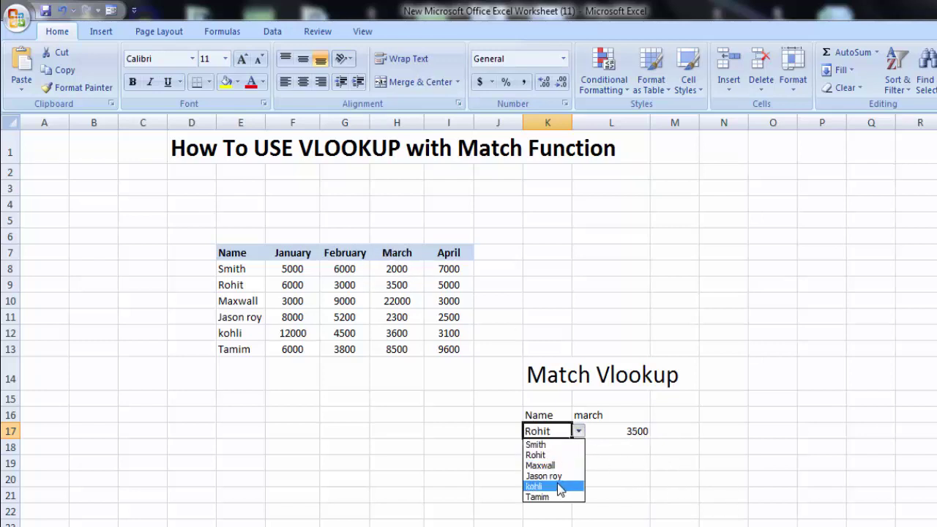
click(562, 482)
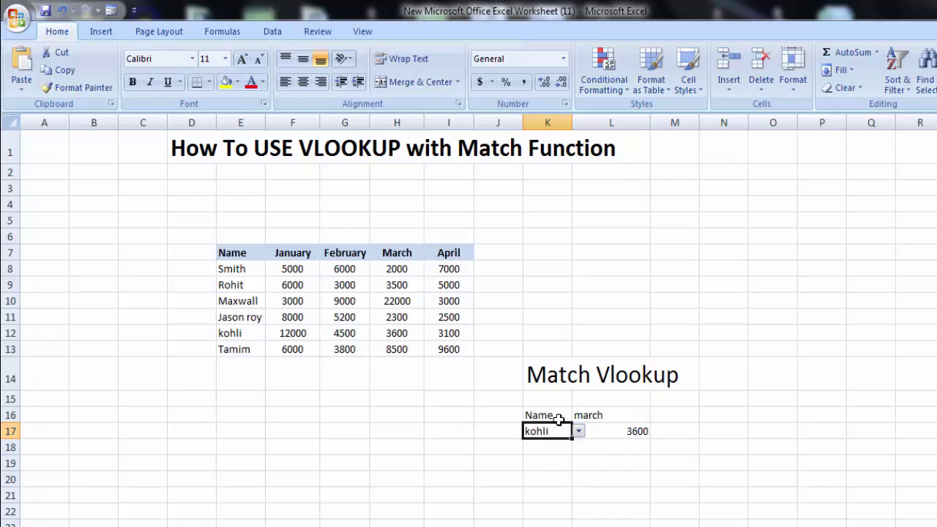
click(578, 431)
click(558, 497)
click(578, 432)
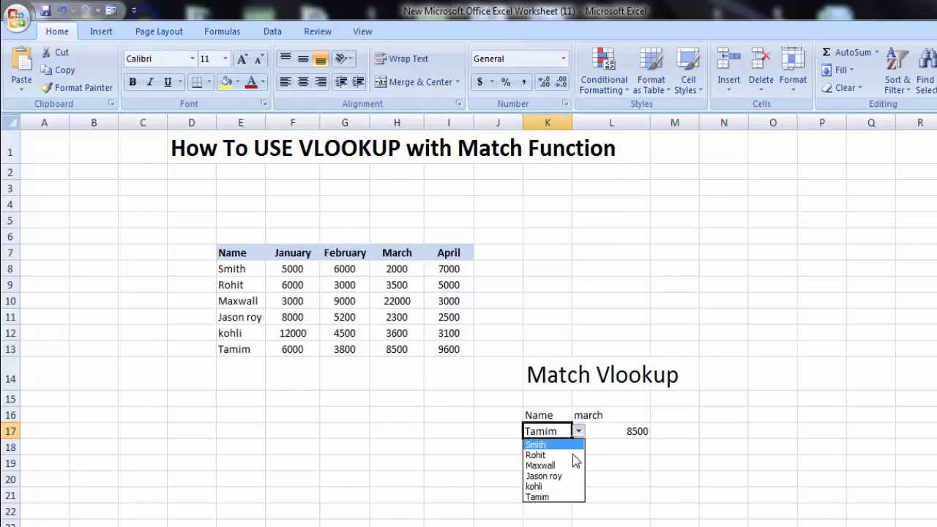
click(552, 464)
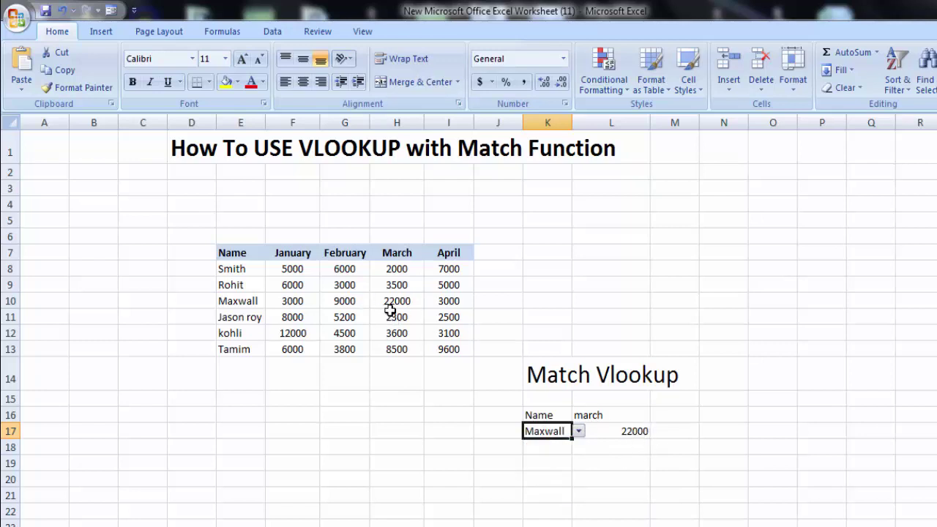
click(778, 463)
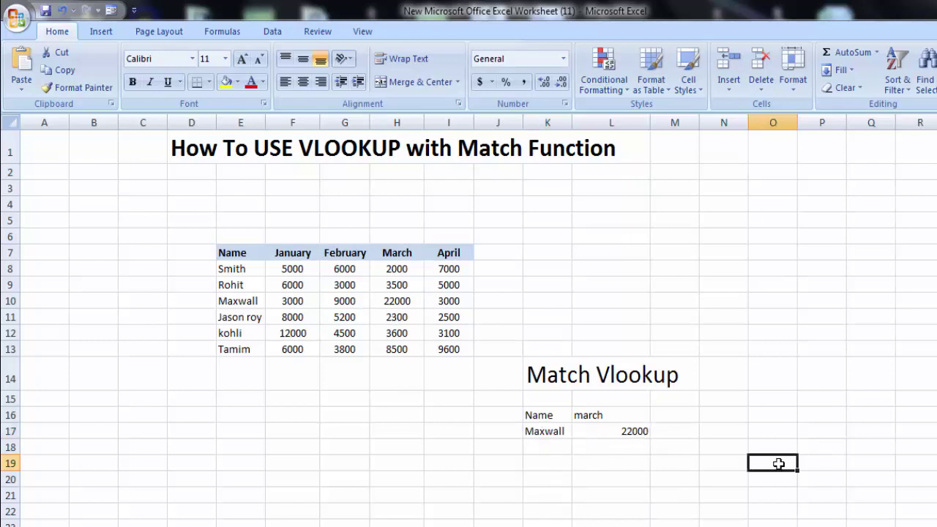